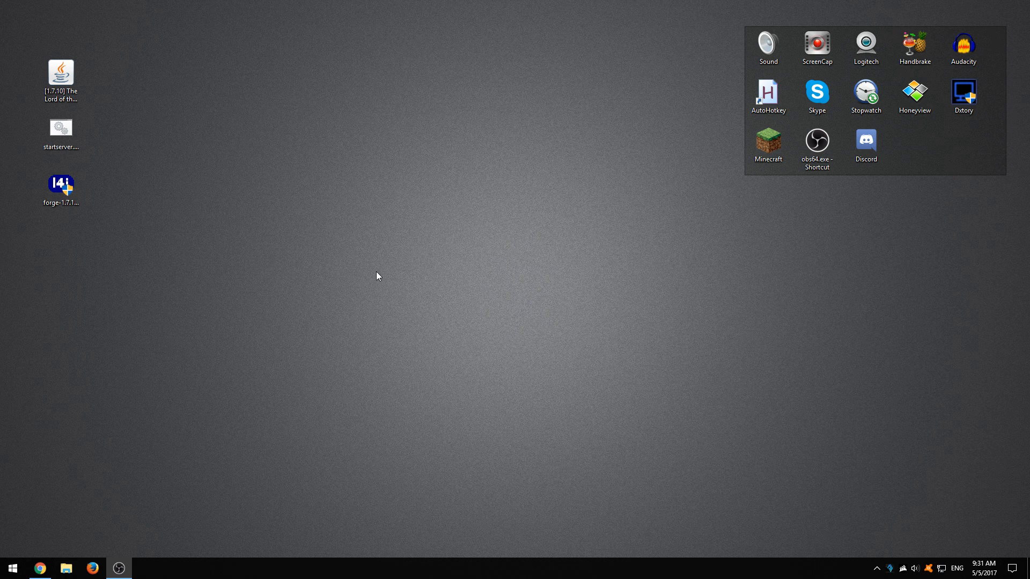
# Step: Open the Forge 1.7.10 downloads page, request the latest version's Windows installer, and close the browser
pyautogui.click(40, 569)
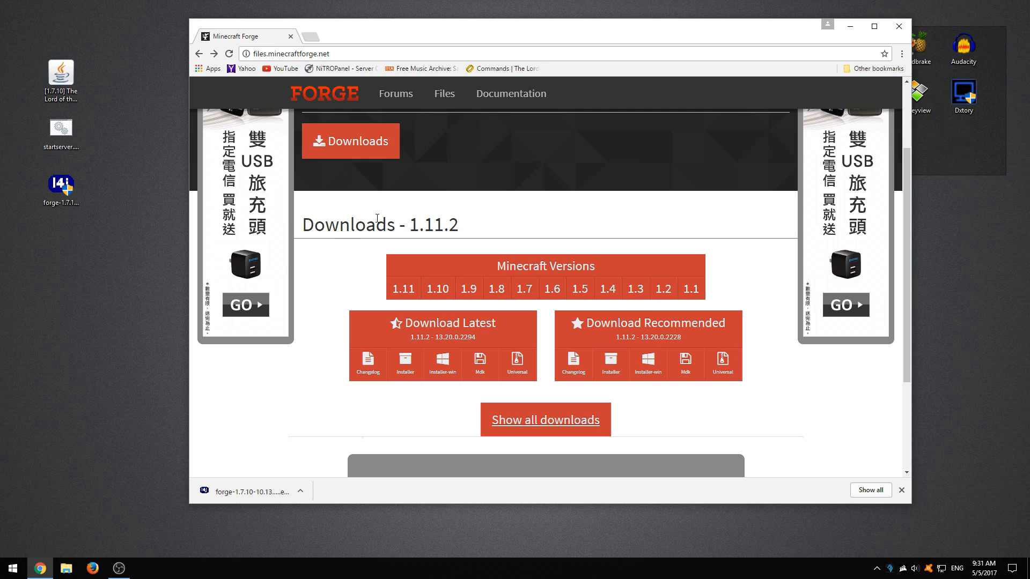
pyautogui.moveTo(521, 289)
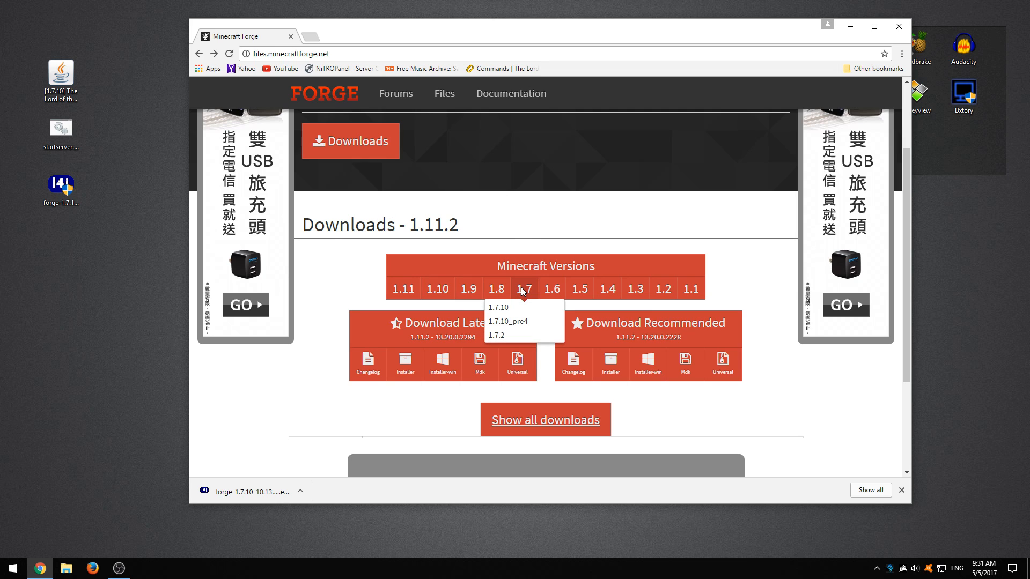
pyautogui.click(512, 307)
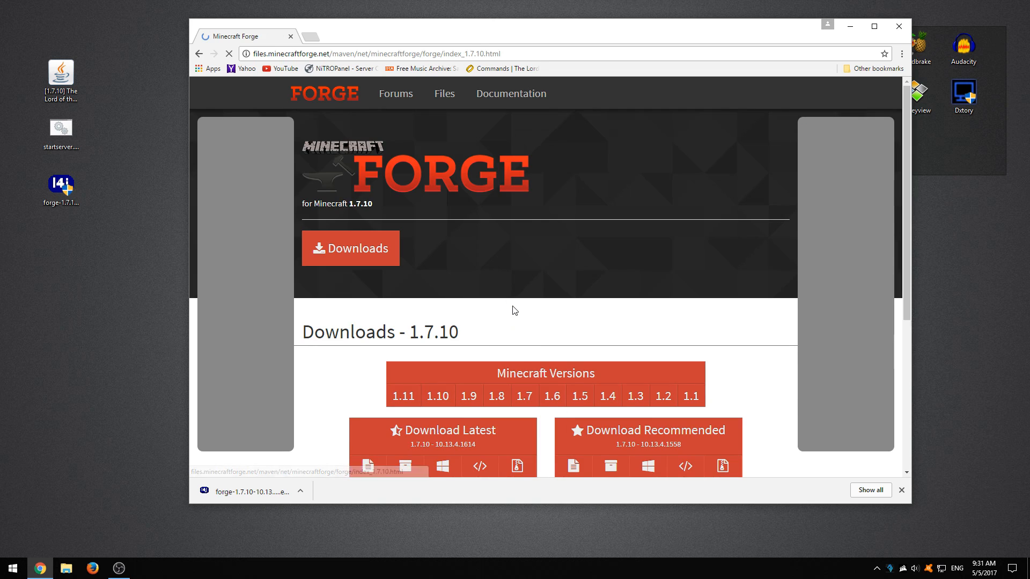
pyautogui.scroll(-2, 353, 247)
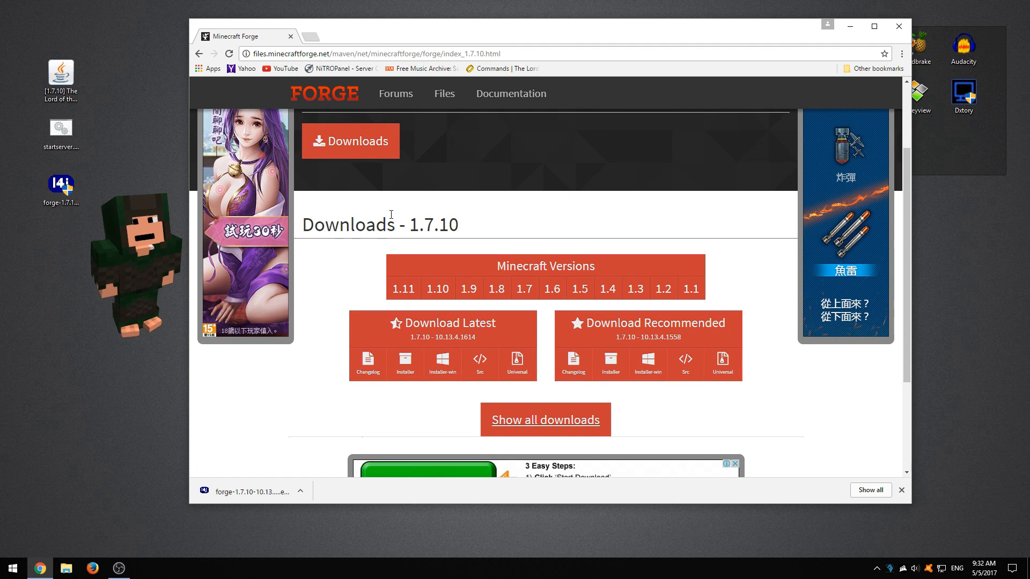
pyautogui.click(445, 370)
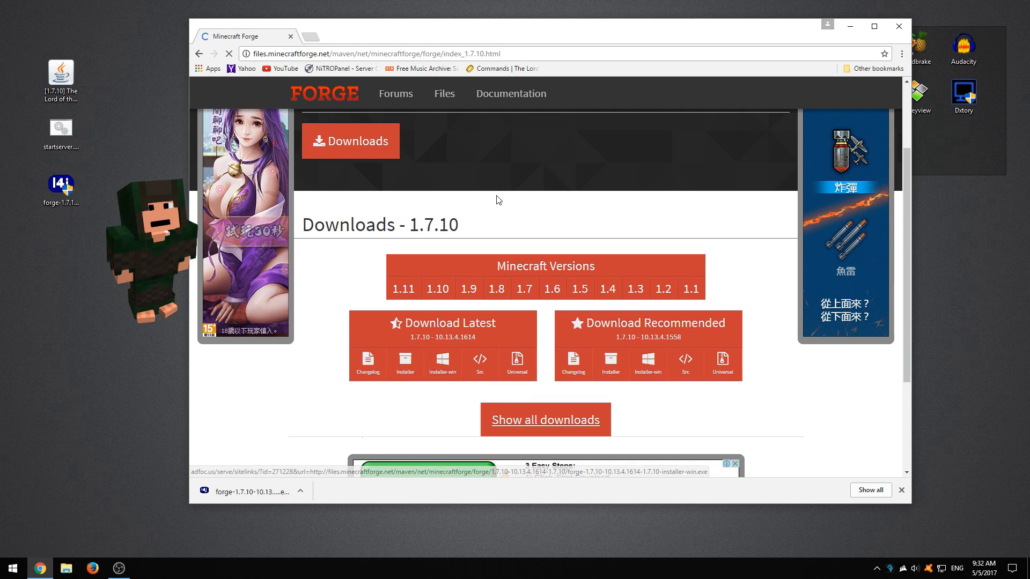
pyautogui.click(899, 32)
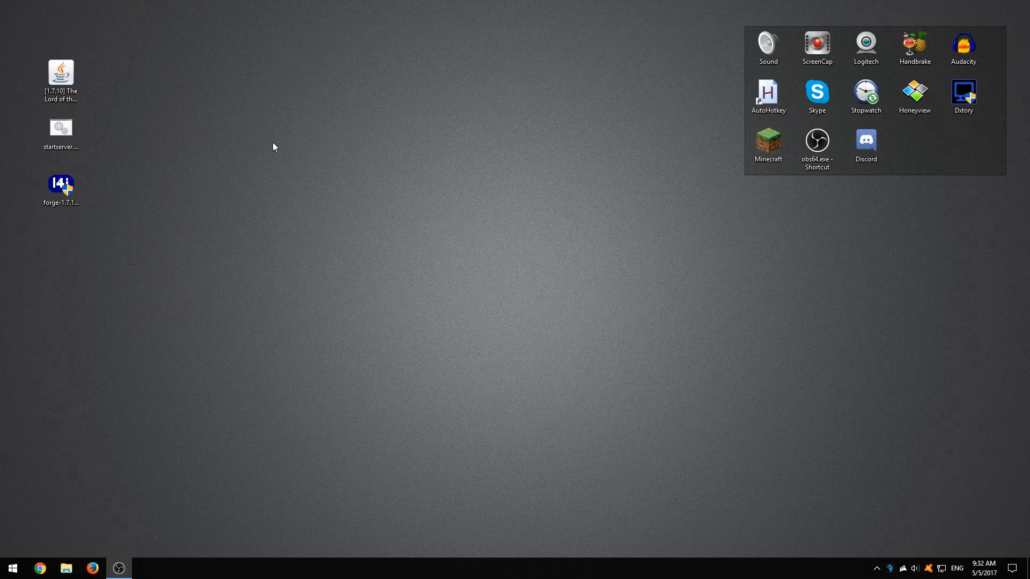
# Step: Launch the Forge 1.7.10 installer from the desktop and choose the server installation
pyautogui.click(59, 193)
pyautogui.doubleClick(59, 191)
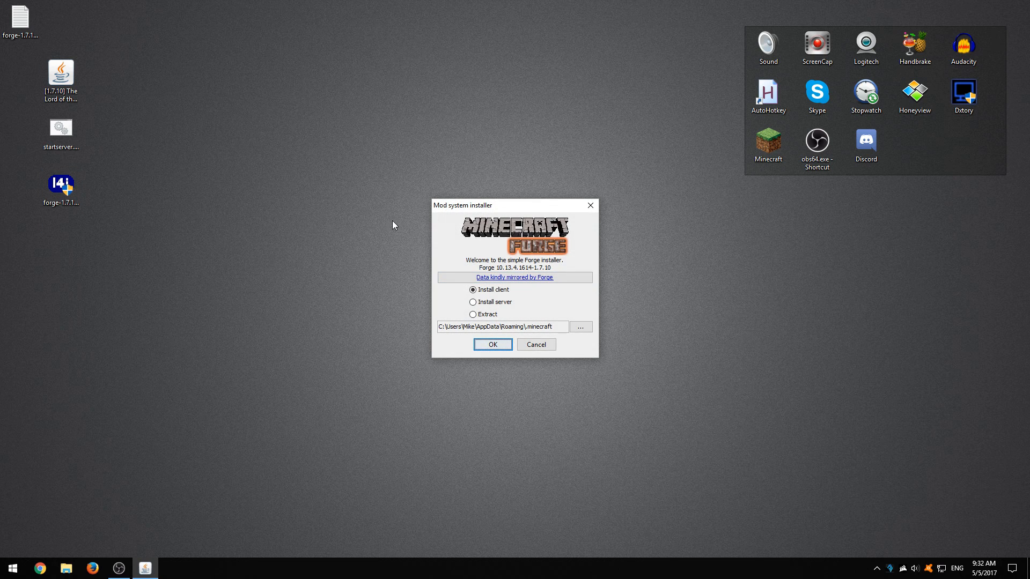
pyautogui.click(473, 303)
# Step: Set the server installation directory to a new testserver folder on the Desktop
pyautogui.click(575, 338)
pyautogui.click(397, 258)
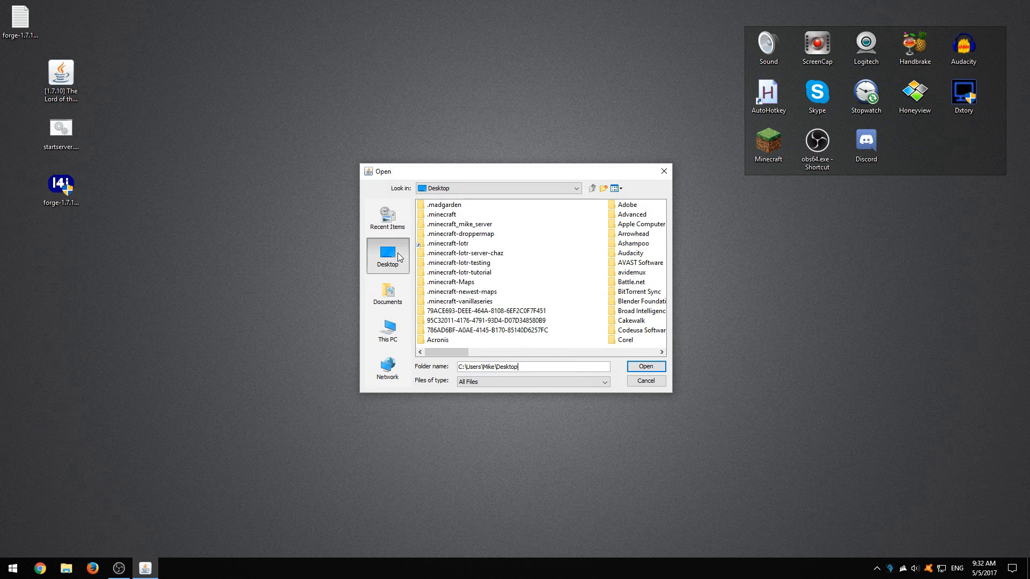
pyautogui.click(554, 367)
pyautogui.write('estserver')
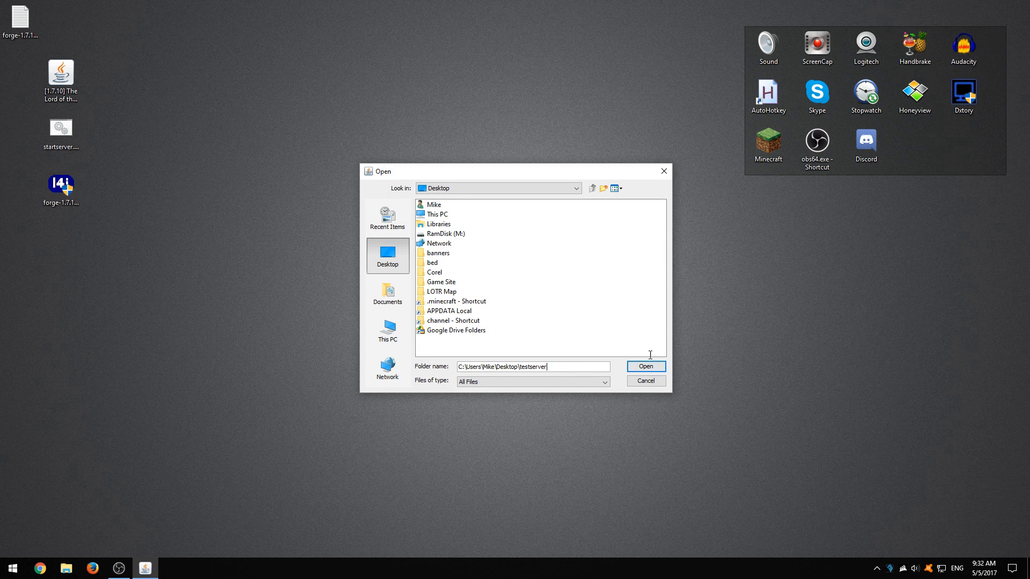
pyautogui.click(645, 367)
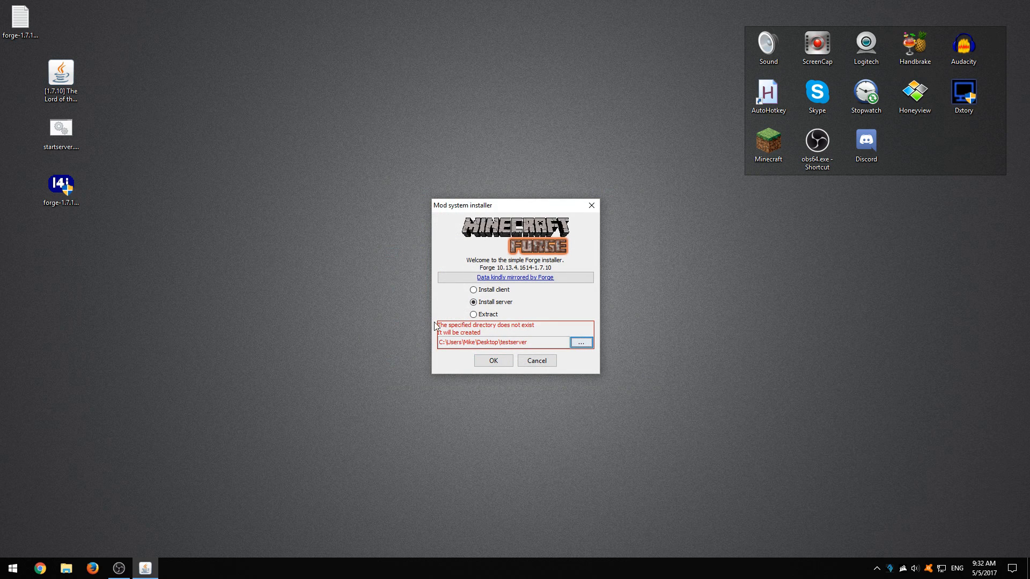
# Step: Install the Forge server, and run the Forge universal jar from the testserver folder to generate its initial files
pyautogui.click(482, 364)
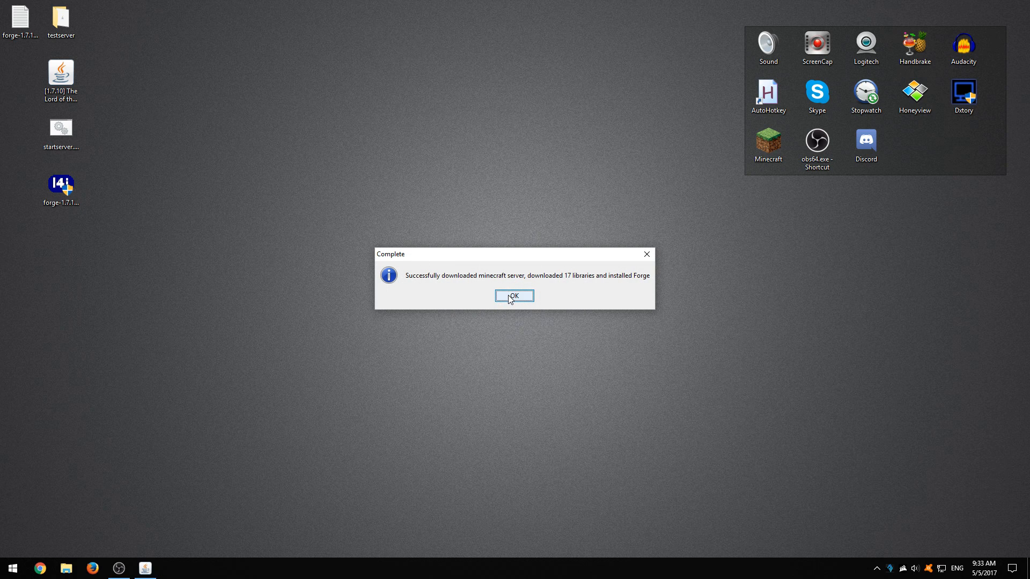
pyautogui.click(510, 298)
pyautogui.doubleClick(61, 22)
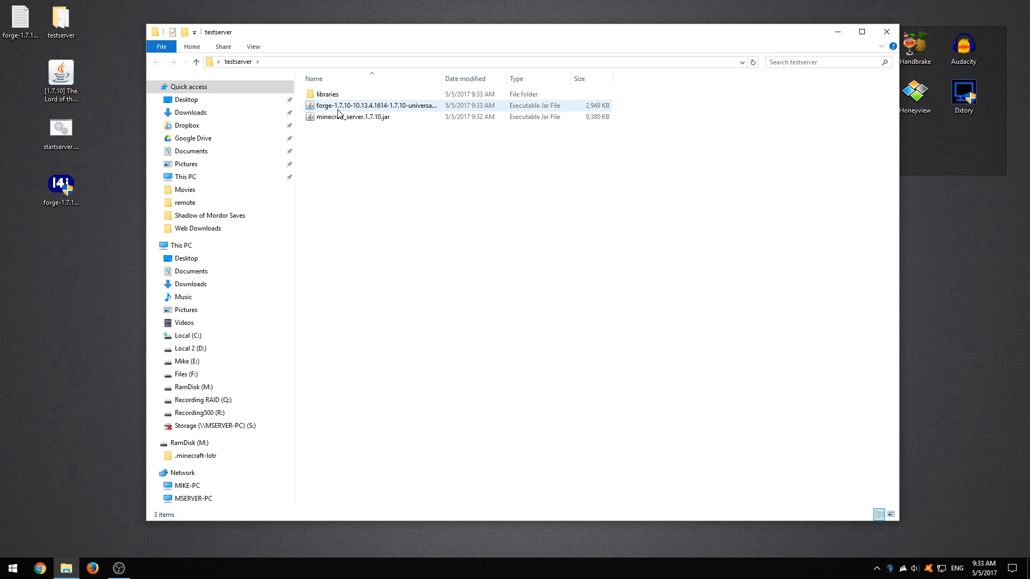
pyautogui.click(338, 112)
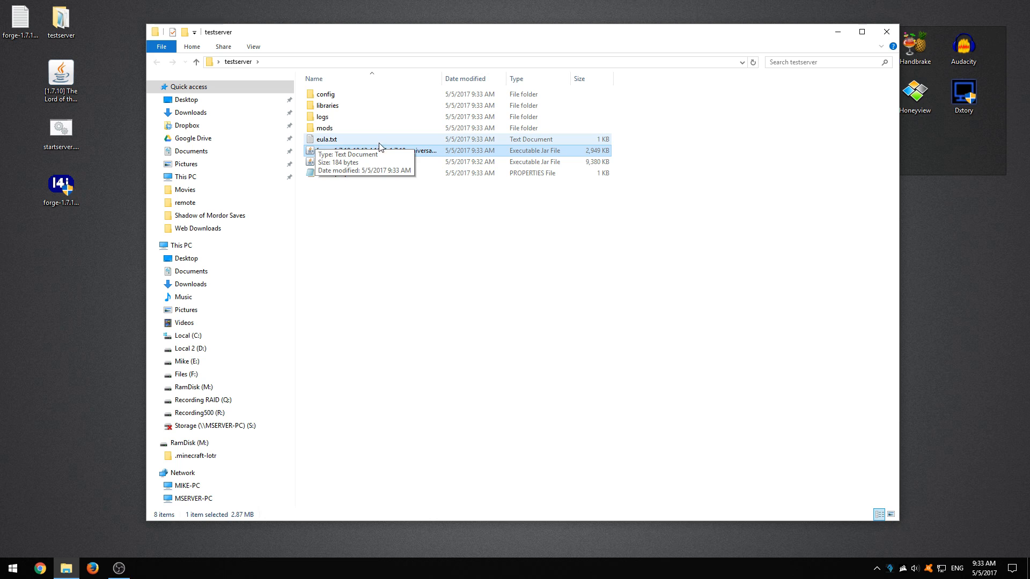
# Step: Set eula to true in the server's eula.txt, save the file and close it
pyautogui.doubleClick(315, 140)
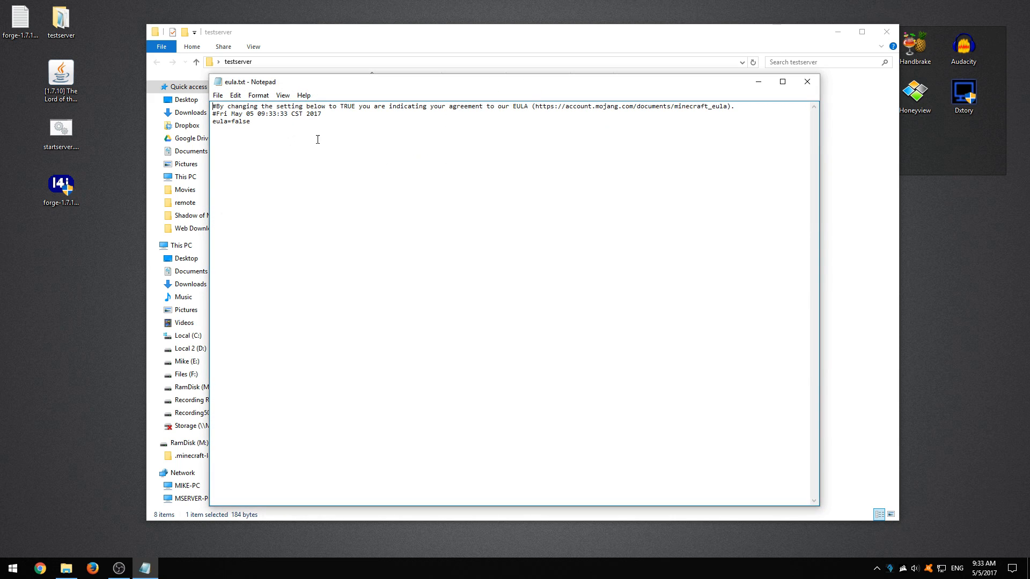
pyautogui.moveTo(331, 86); pyautogui.dragTo(448, 76)
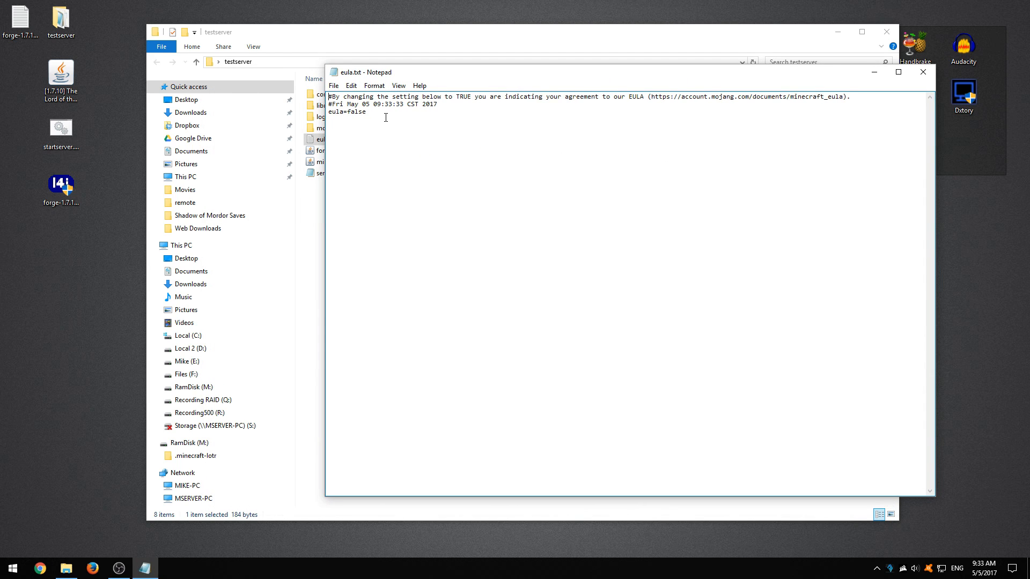
pyautogui.press('BackSpace')
pyautogui.click(333, 86)
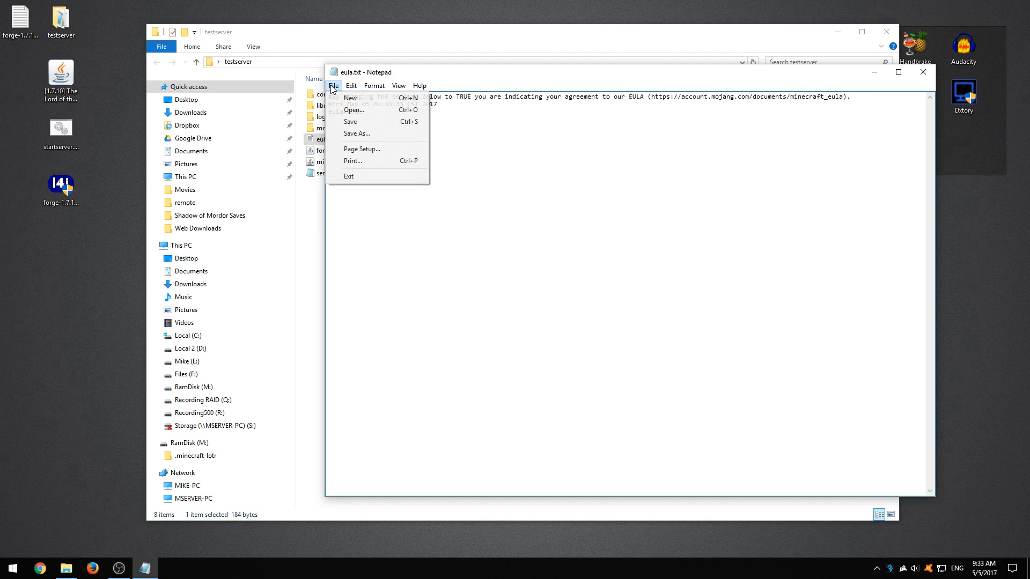
pyautogui.click(351, 121)
pyautogui.click(921, 73)
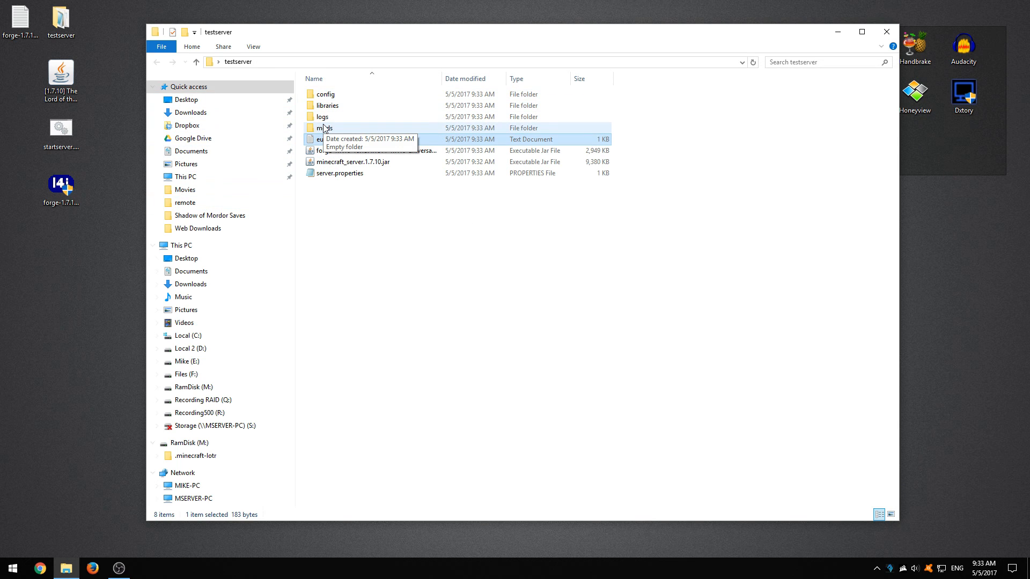
# Step: Copy The Lord of the Rings Mod B32.1 jar from the desktop into the server's mods folder, and return to testserver
pyautogui.doubleClick(324, 128)
pyautogui.click(59, 77)
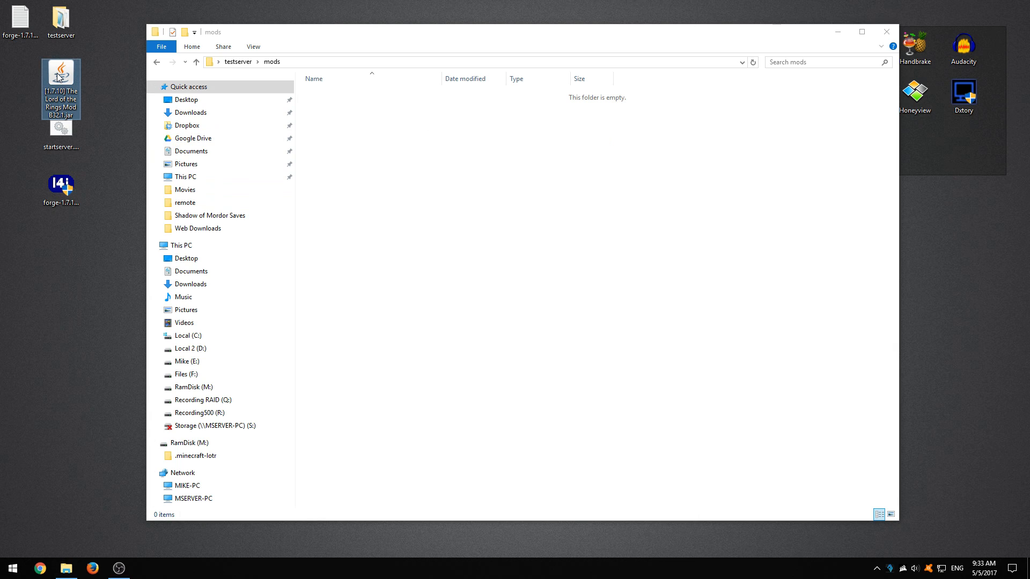
pyautogui.moveTo(59, 76); pyautogui.dragTo(454, 204)
pyautogui.click(409, 214)
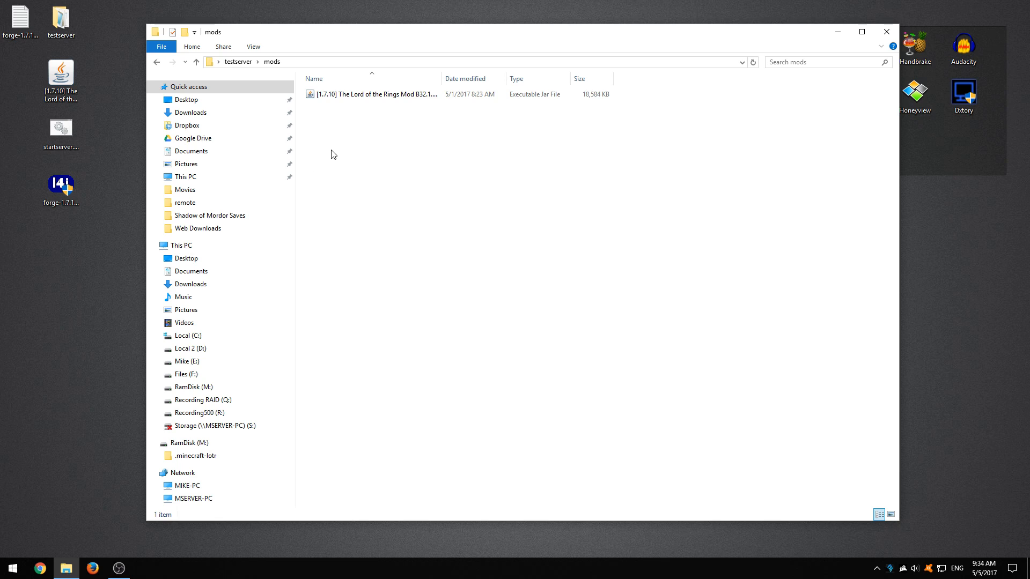
pyautogui.click(156, 62)
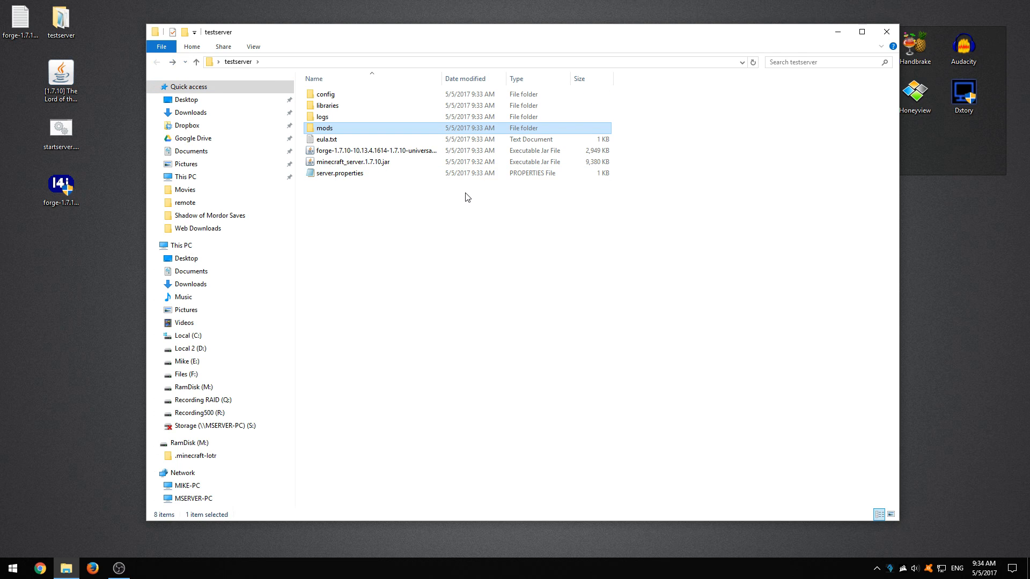
# Step: Run the Forge universal jar to start the server with the mod, let it generate its files, and shut it down
pyautogui.click(406, 175)
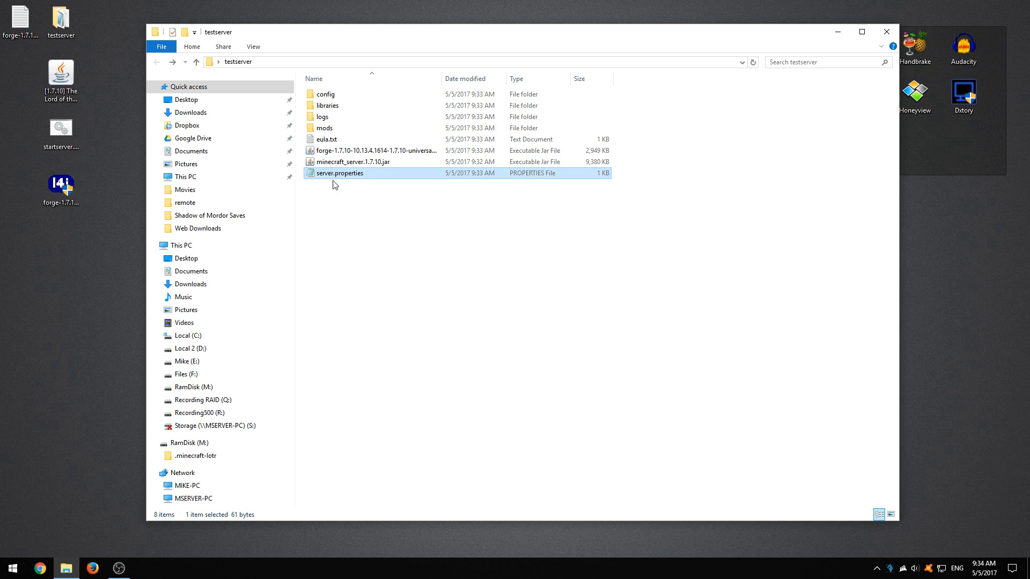
pyautogui.doubleClick(339, 153)
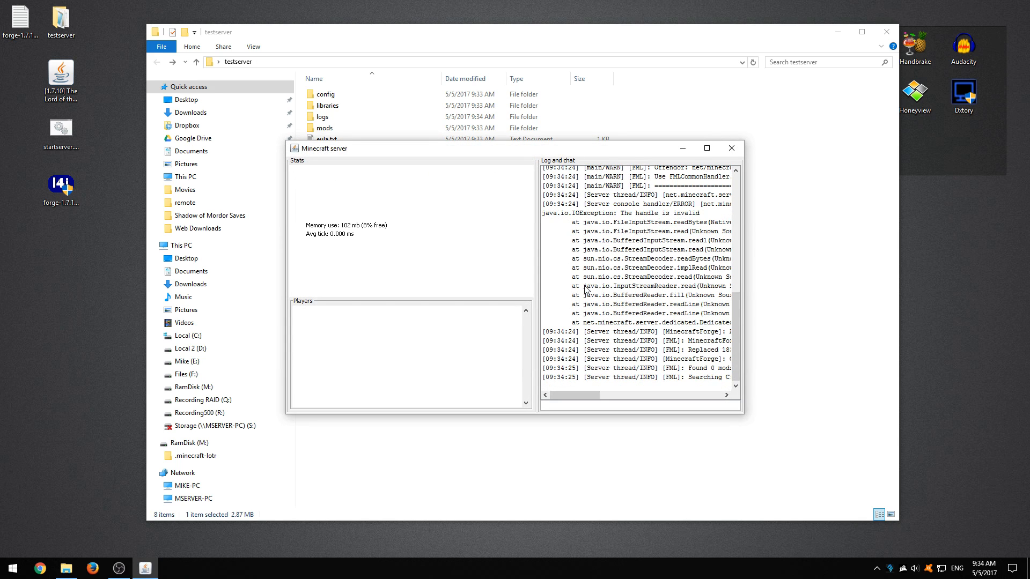
pyautogui.moveTo(414, 154); pyautogui.dragTo(532, 226)
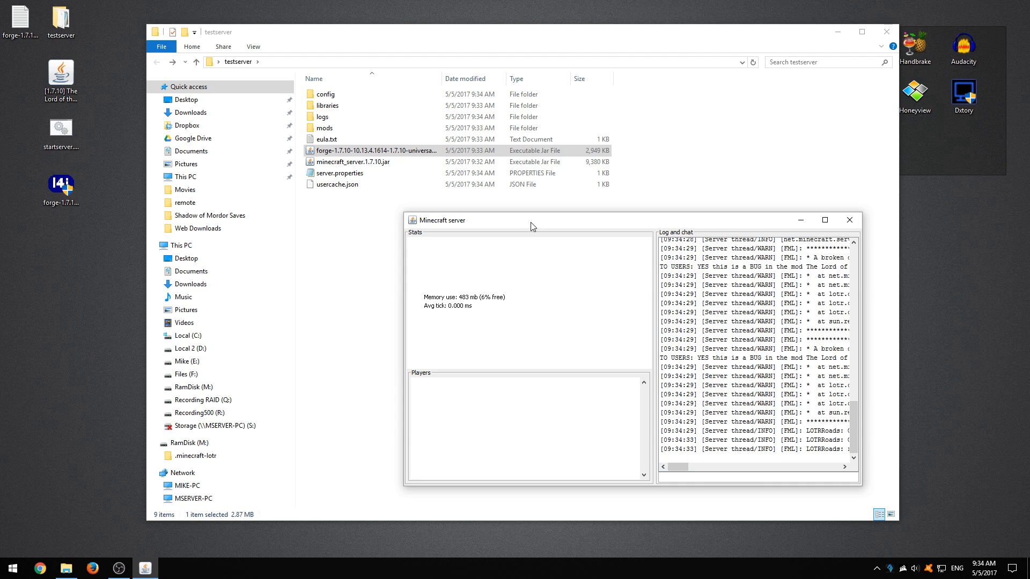
pyautogui.moveTo(712, 471); pyautogui.dragTo(677, 468)
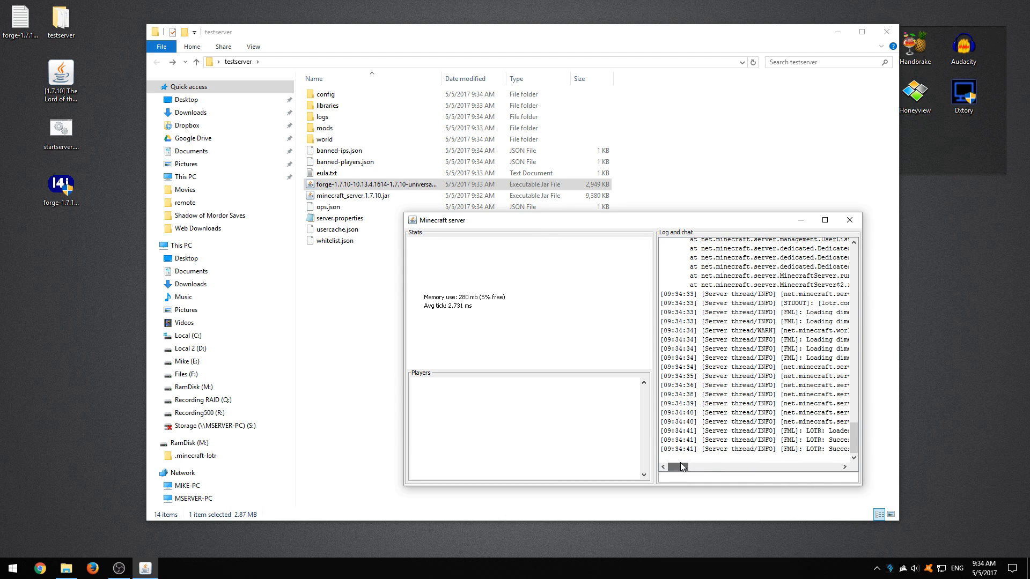
pyautogui.click(847, 222)
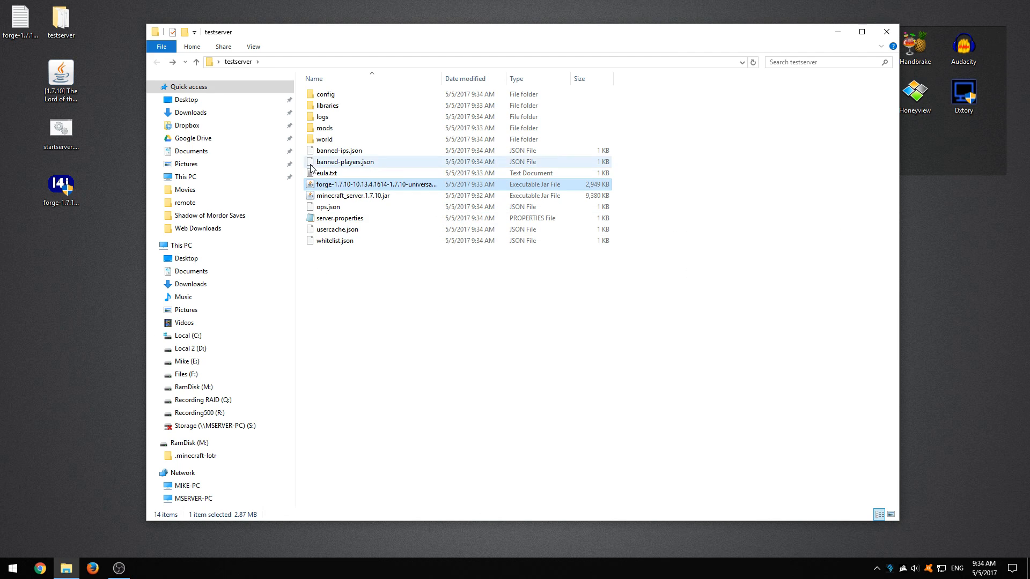
# Step: Delete the generated world folder from testserver
pyautogui.click(323, 139)
pyautogui.press('Delete')
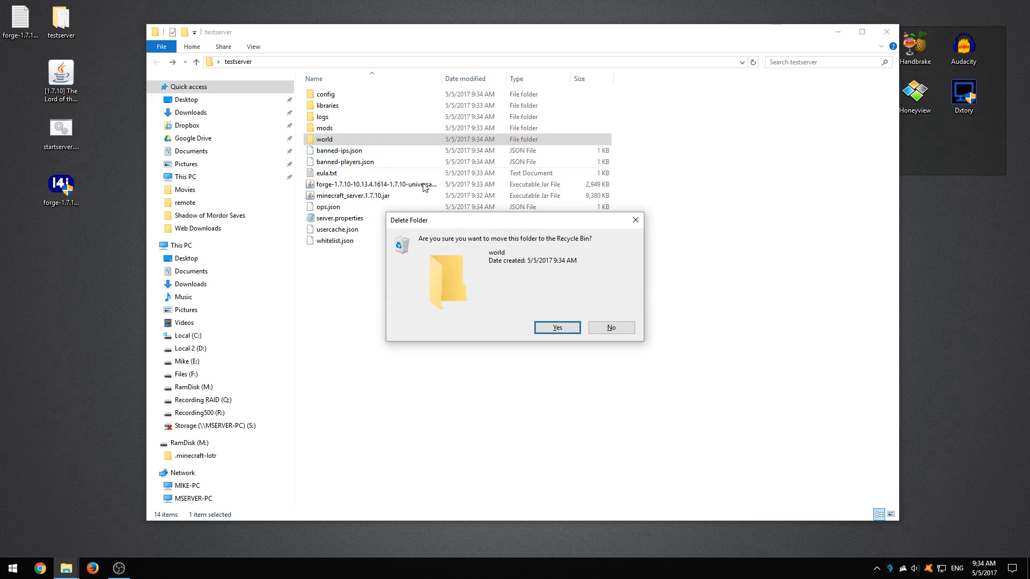
pyautogui.click(553, 328)
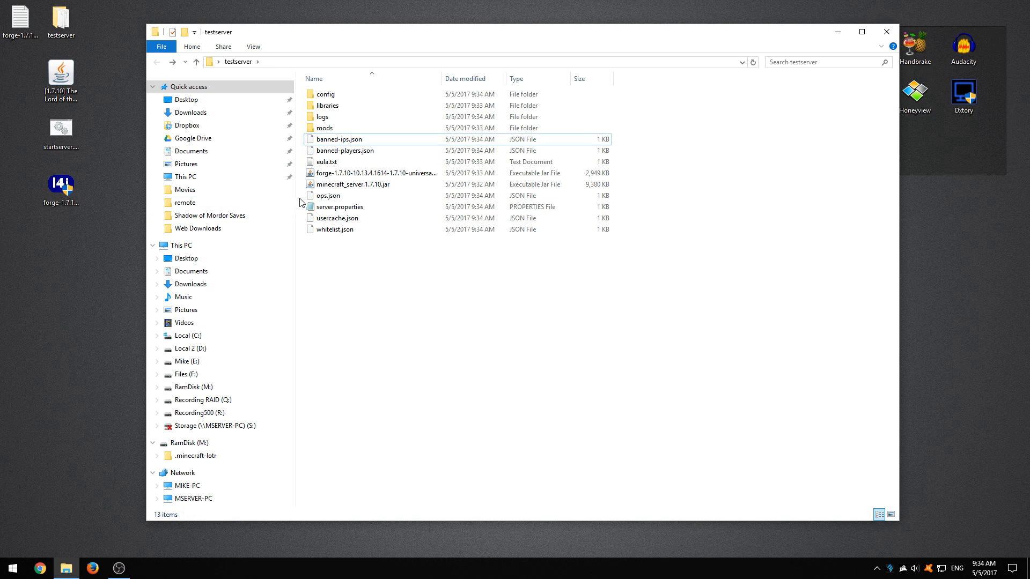
# Step: Open server.properties and set level-name to Shangrala
pyautogui.doubleClick(318, 208)
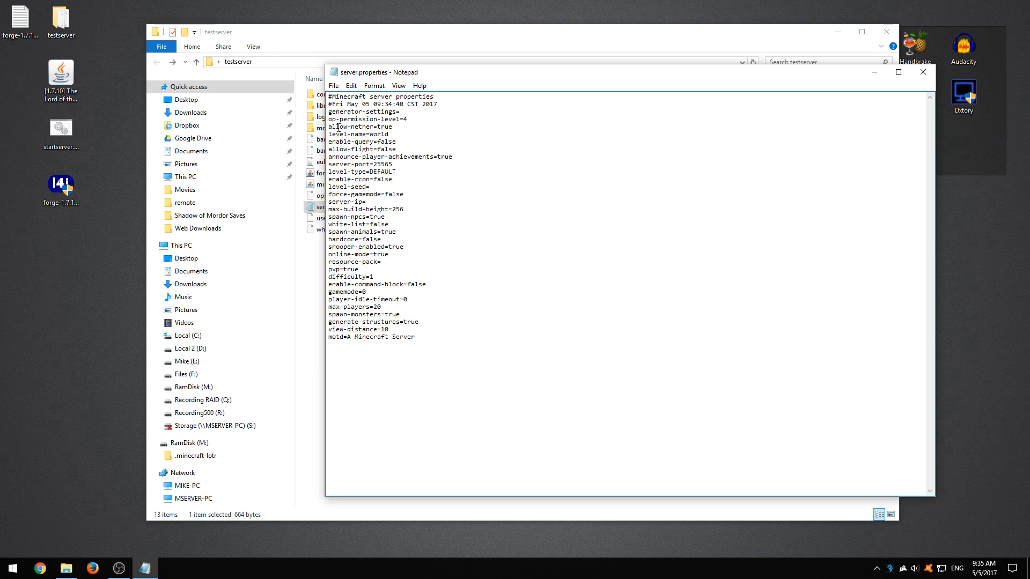
pyautogui.moveTo(397, 128); pyautogui.dragTo(330, 123)
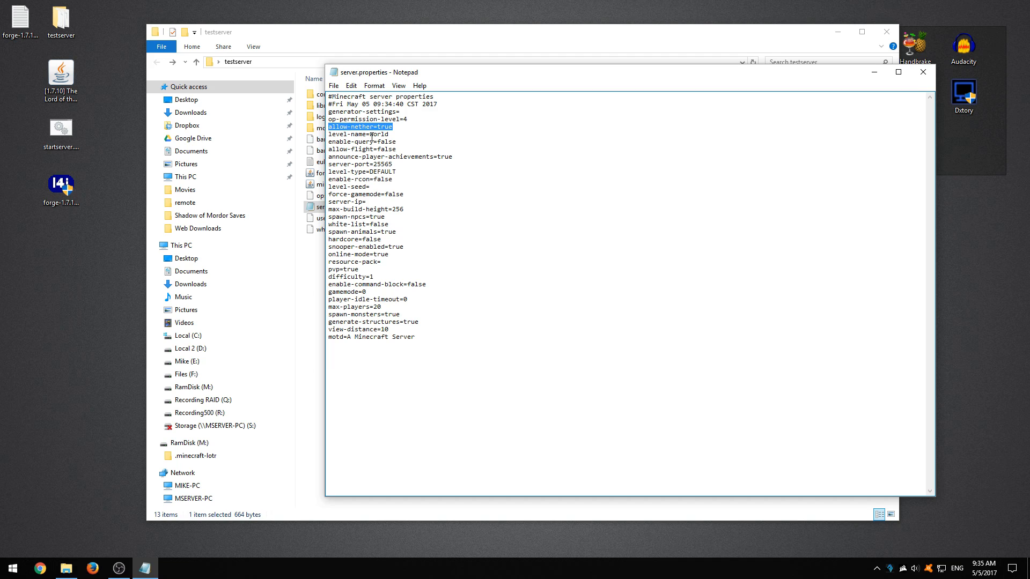
pyautogui.click(364, 136)
pyautogui.moveTo(400, 136); pyautogui.dragTo(327, 135)
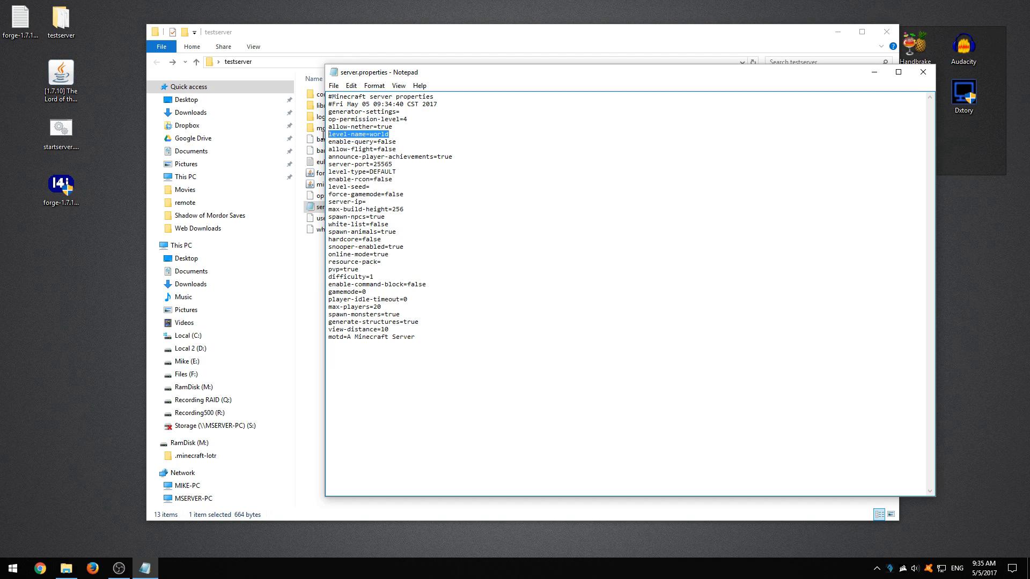
pyautogui.click(406, 145)
pyautogui.press('BackSpace')
pyautogui.press('BackSpace')
pyautogui.write('Shangrala')
# Step: Set server-port to 53500 in server.properties
pyautogui.press('BackSpace')
pyautogui.press('BackSpace')
pyautogui.press('BackSpace')
pyautogui.write('3500')
# Step: Set level-type to middleearth in server.properties
pyautogui.click(405, 171)
pyautogui.press('BackSpace')
pyautogui.press('BackSpace')
pyautogui.press('BackSpace')
pyautogui.press('BackSpace')
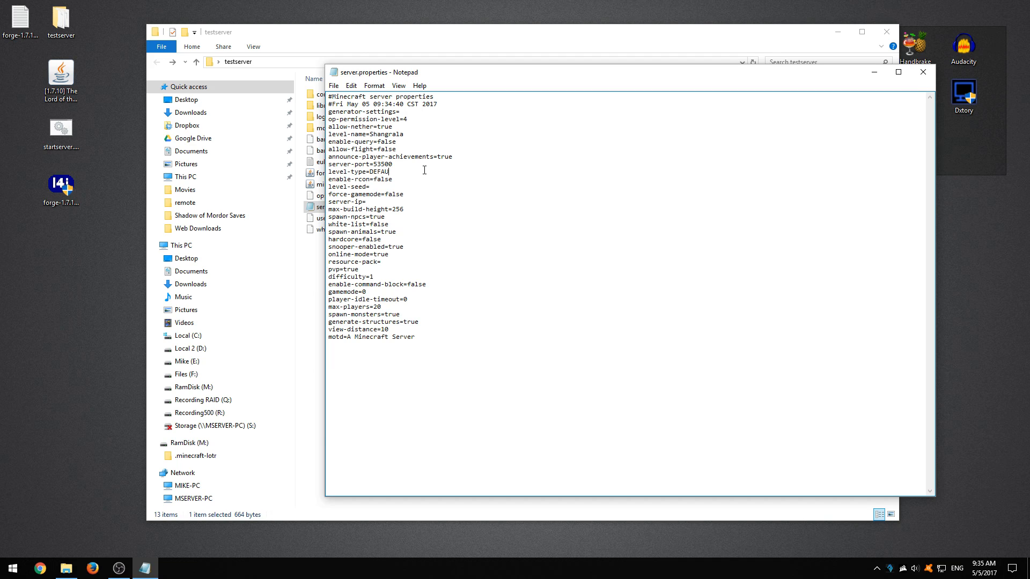
pyautogui.press('BackSpace')
pyautogui.press('BackSpace')
pyautogui.press('BackSpace')
pyautogui.write('middleearth')
# Step: Turn on the server whitelist by setting white-list to true
pyautogui.click(375, 186)
pyautogui.click(391, 224)
pyautogui.press('BackSpace')
pyautogui.press('BackSpace')
pyautogui.press('BackSpace')
pyautogui.press('BackSpace')
pyautogui.press('BackSpace')
pyautogui.write('true')
# Step: Set max-players to 2 and view-distance to 8 in server.properties
pyautogui.click(361, 269)
pyautogui.click(367, 286)
pyautogui.press('BackSpace')
pyautogui.press('BackSpace')
# Step: Change the motd to the owner's first name followed by "Server", save server.properties and put the editor away
pyautogui.moveTo(347, 337); pyautogui.dragTo(419, 341)
pyautogui.write('Mike Server')
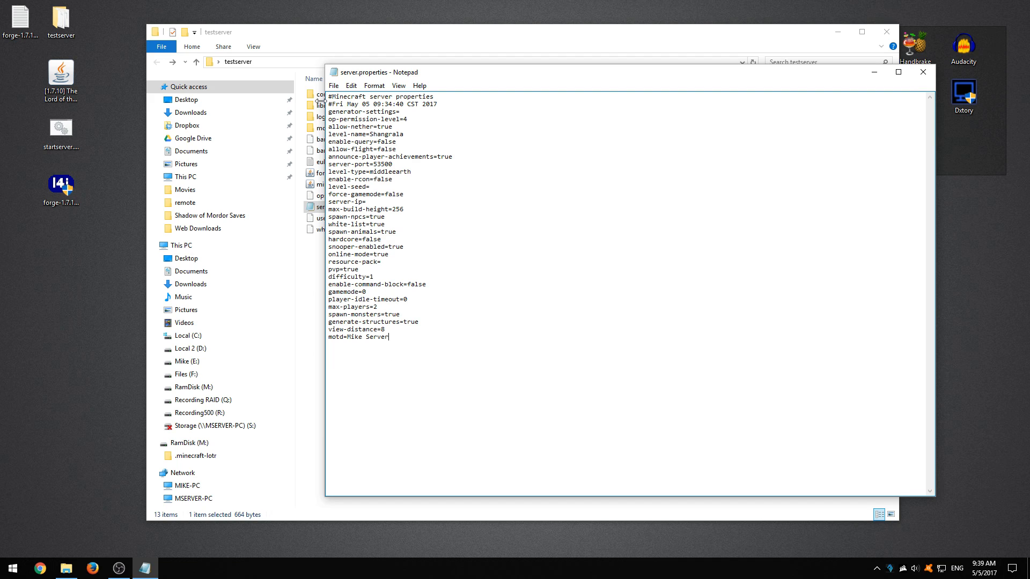
pyautogui.click(333, 85)
pyautogui.click(348, 122)
pyautogui.click(866, 75)
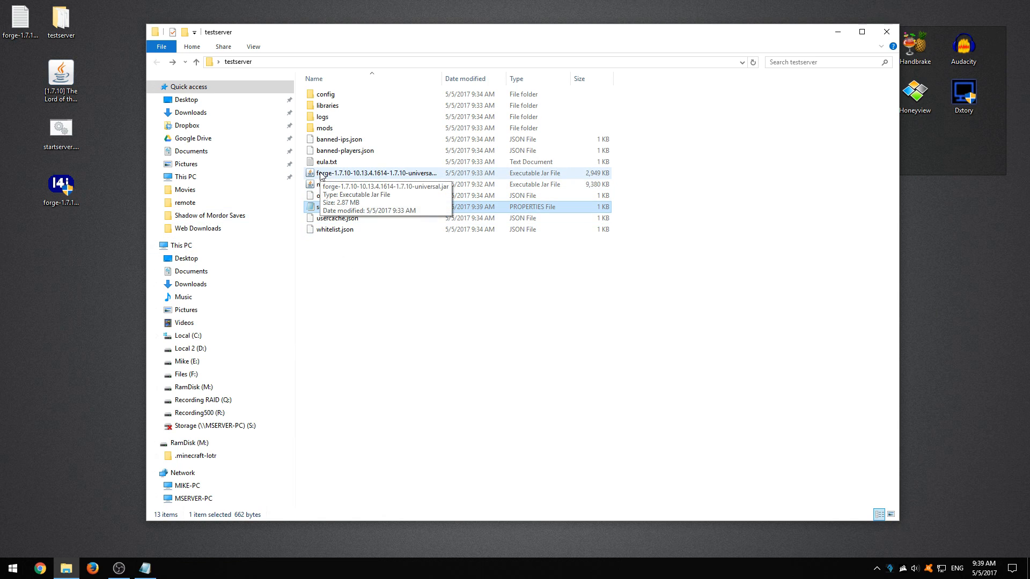
# Step: Copy the startserver.bat file from the desktop into the testserver folder
pyautogui.click(66, 146)
pyautogui.click(358, 294)
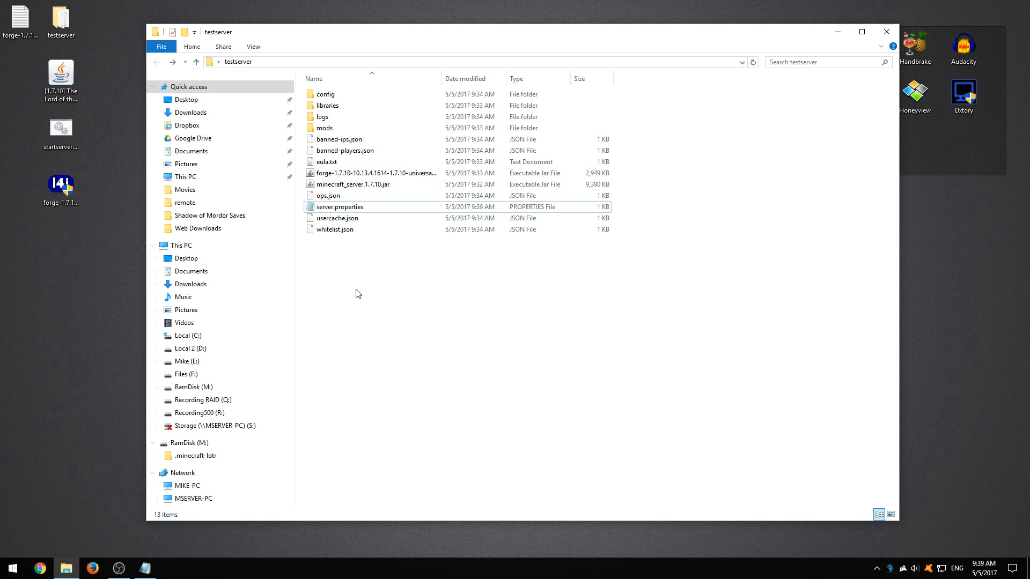
pyautogui.hotkey('ctrl', 'v')
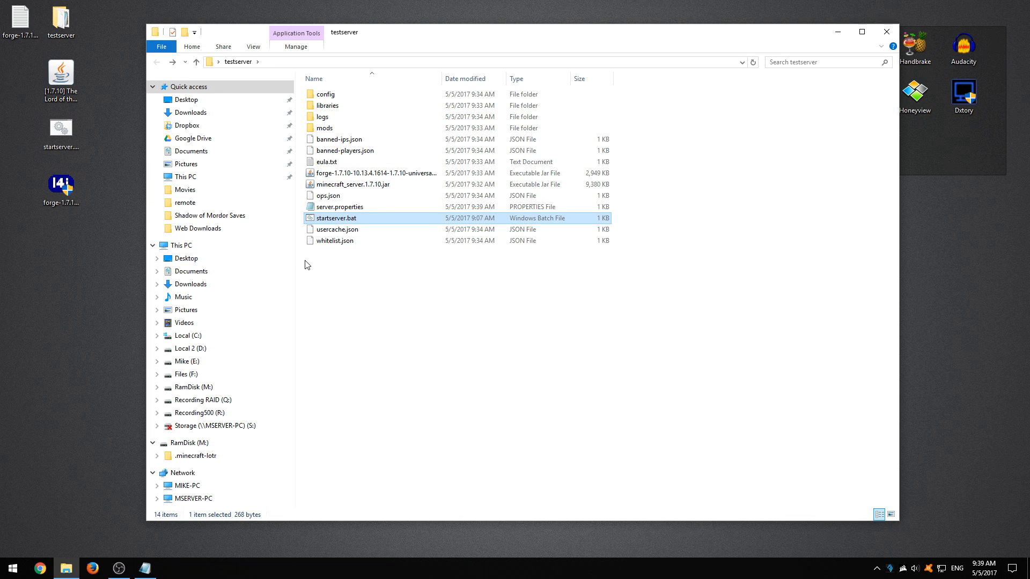
# Step: Open startserver.bat for editing, examine its Java launch line and memory arguments, and close it without changes
pyautogui.rightClick(329, 220)
pyautogui.click(344, 239)
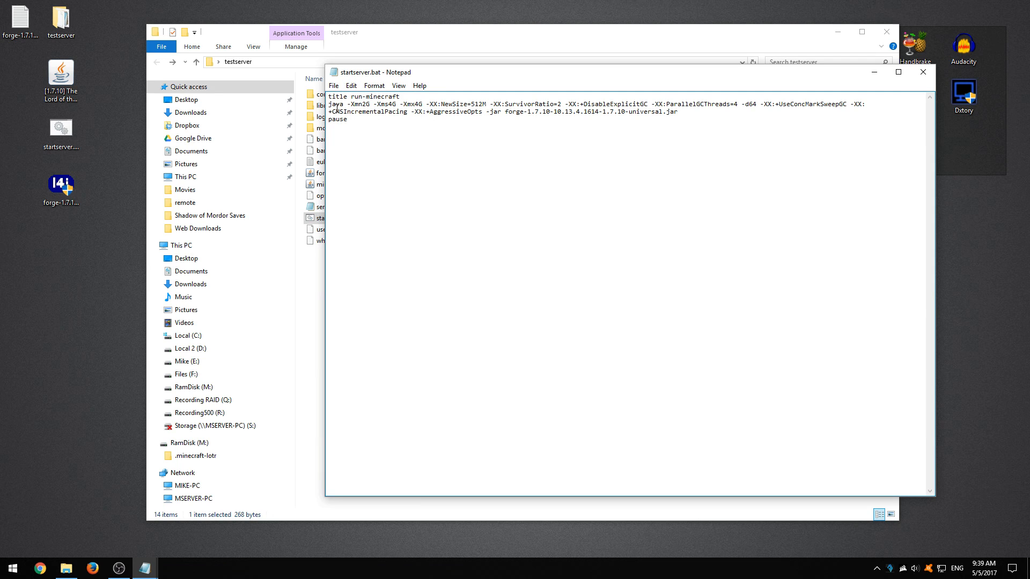
pyautogui.moveTo(328, 105); pyautogui.dragTo(679, 112)
pyautogui.click(398, 108)
pyautogui.moveTo(378, 105); pyautogui.dragTo(422, 103)
pyautogui.click(385, 109)
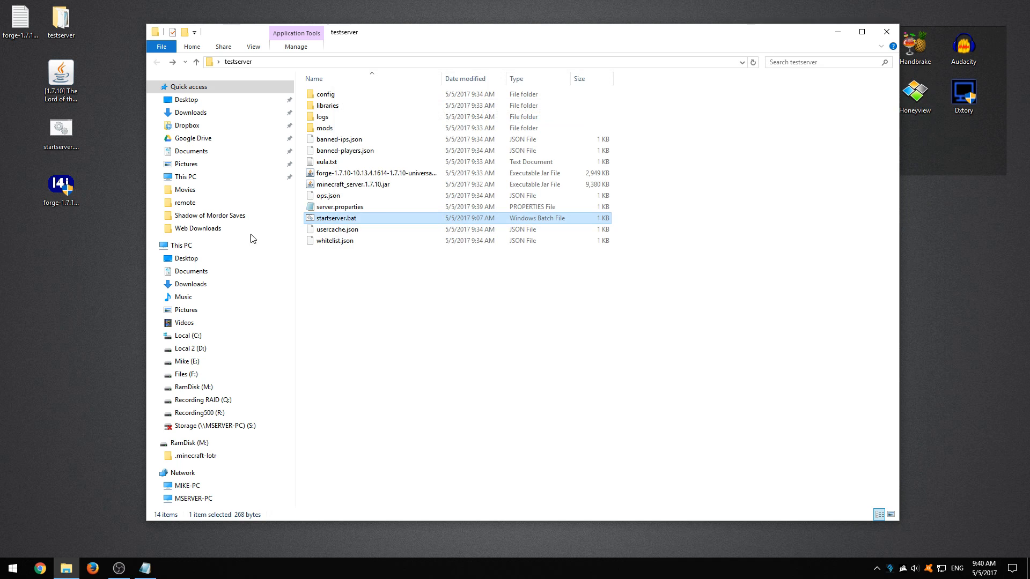
# Step: Start the server with startserver.bat, move the console window aside, and enlarge and reposition the Minecraft server window
pyautogui.doubleClick(344, 221)
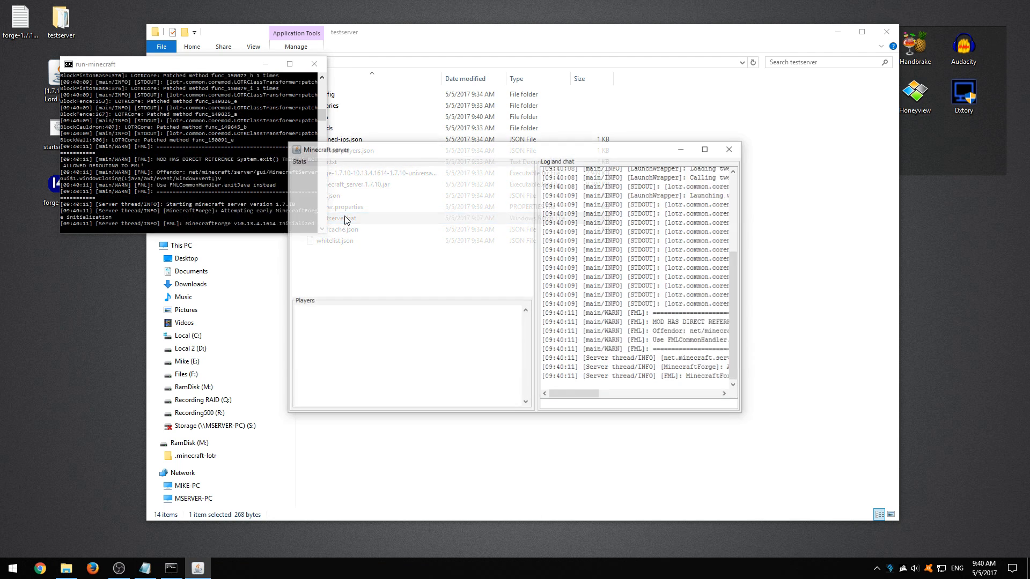
pyautogui.moveTo(223, 64); pyautogui.dragTo(162, 87)
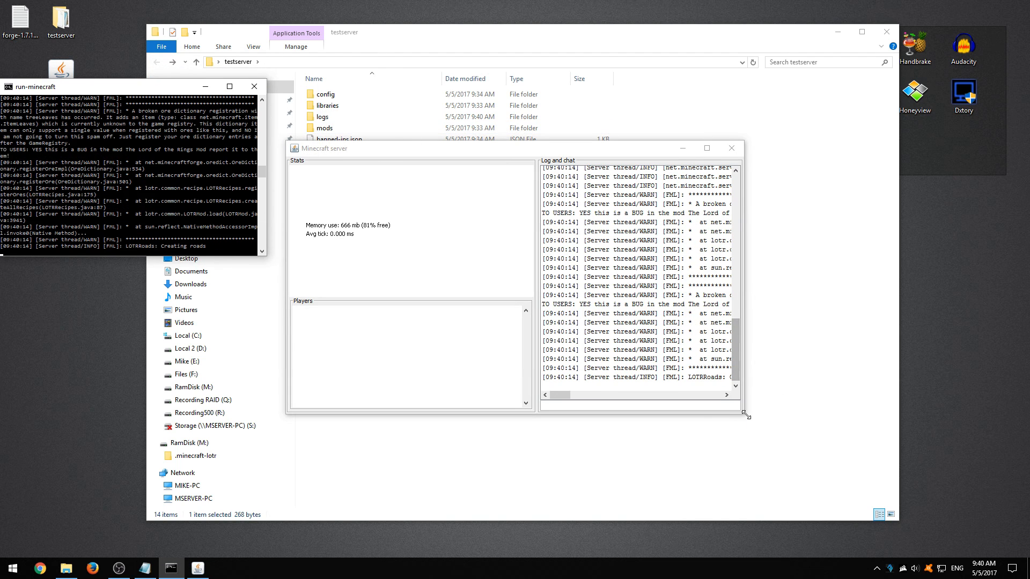
pyautogui.moveTo(743, 414); pyautogui.dragTo(892, 474)
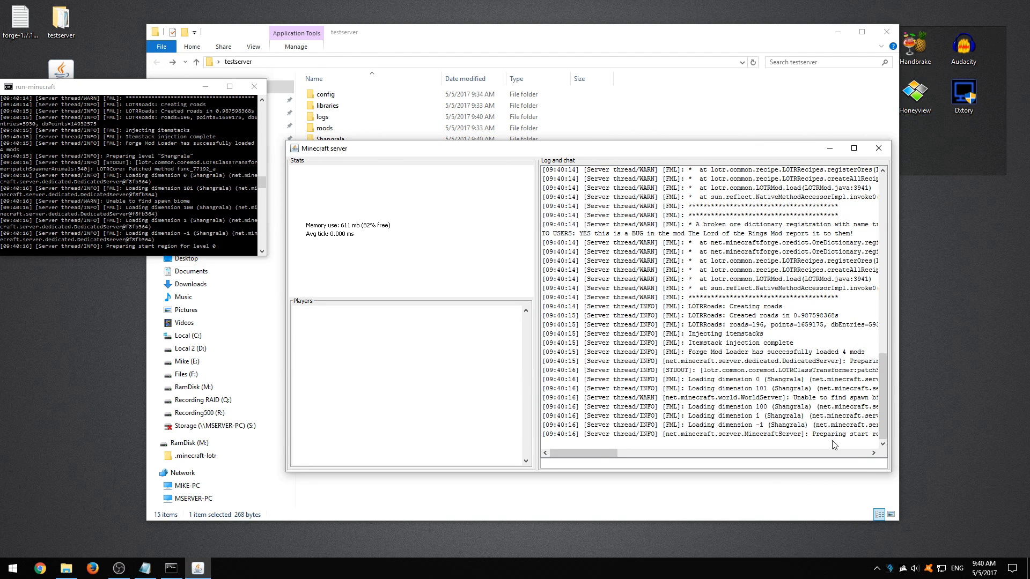
pyautogui.moveTo(466, 149); pyautogui.dragTo(529, 185)
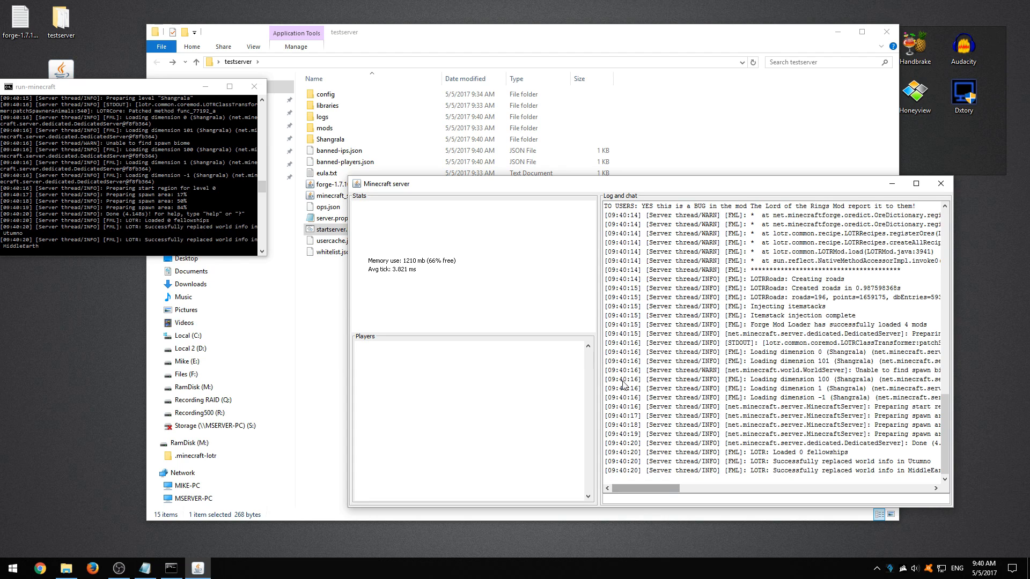
# Step: Run the whitelist add command with the player's username in the server console and check the log entry
pyautogui.click(628, 497)
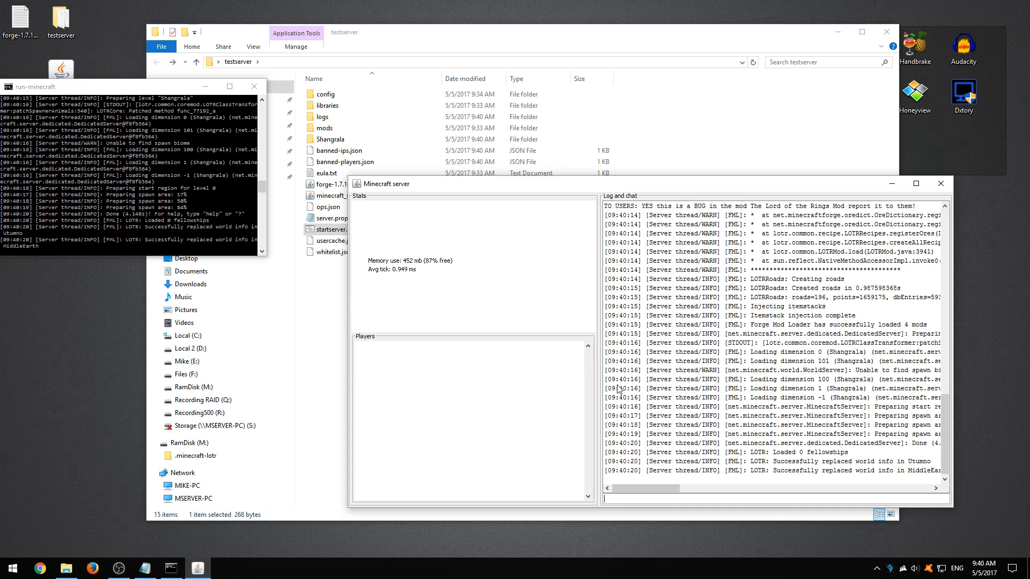
pyautogui.write('white')
pyautogui.write('list')
pyautogui.write(' add ')
pyautogui.write('playername')
pyautogui.press('Return')
pyautogui.hscroll(5, 858, 474)
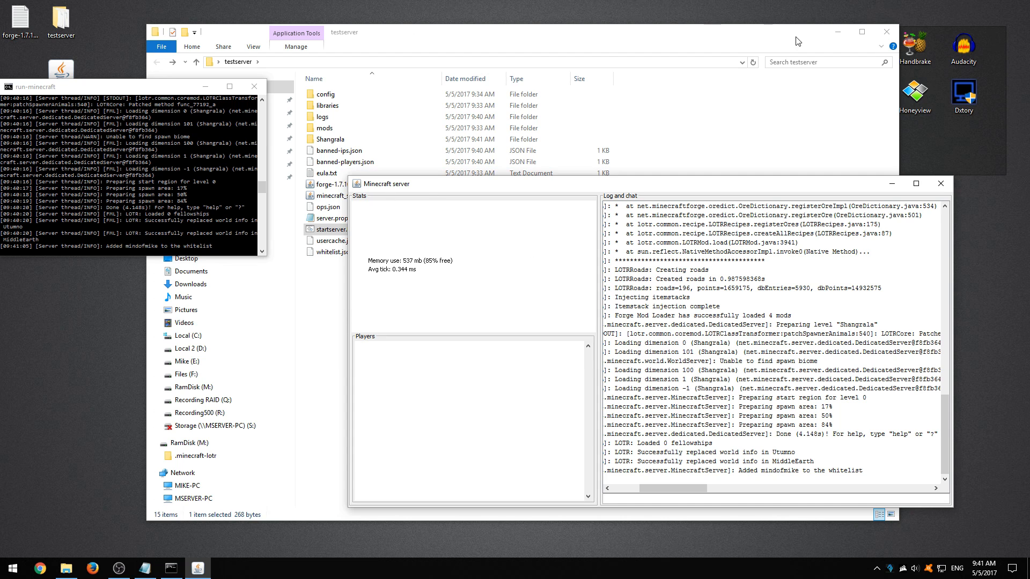
# Step: Minimize the testserver folder window, launch the Minecraft 1.7.10 client and open its multiplayer server list
pyautogui.click(837, 32)
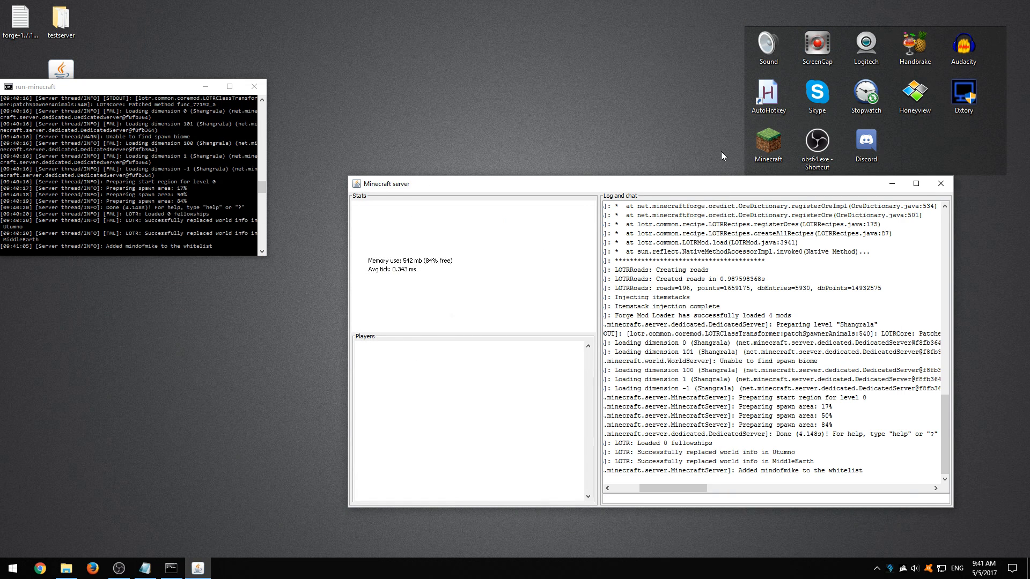
pyautogui.doubleClick(762, 145)
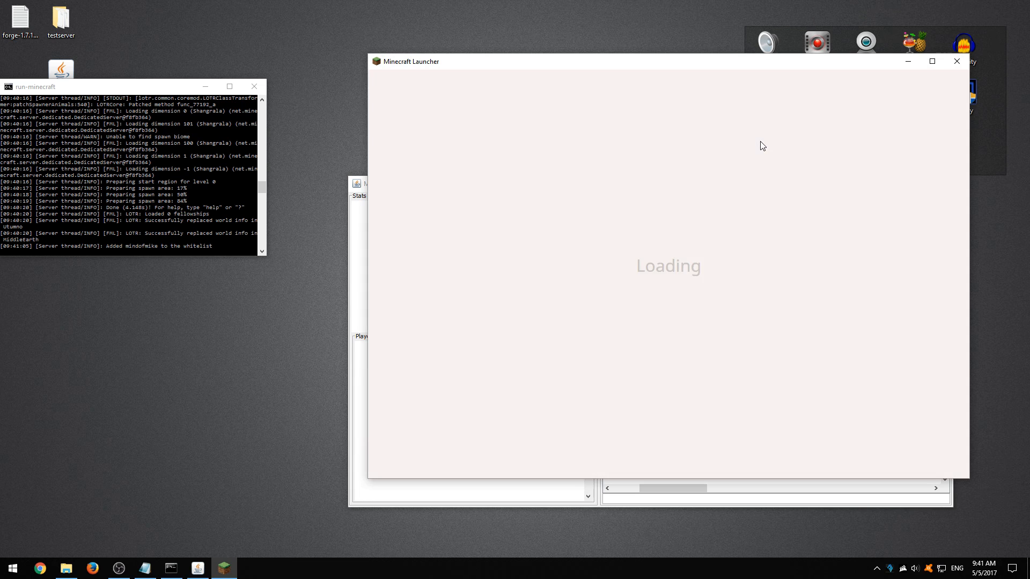
pyautogui.click(664, 455)
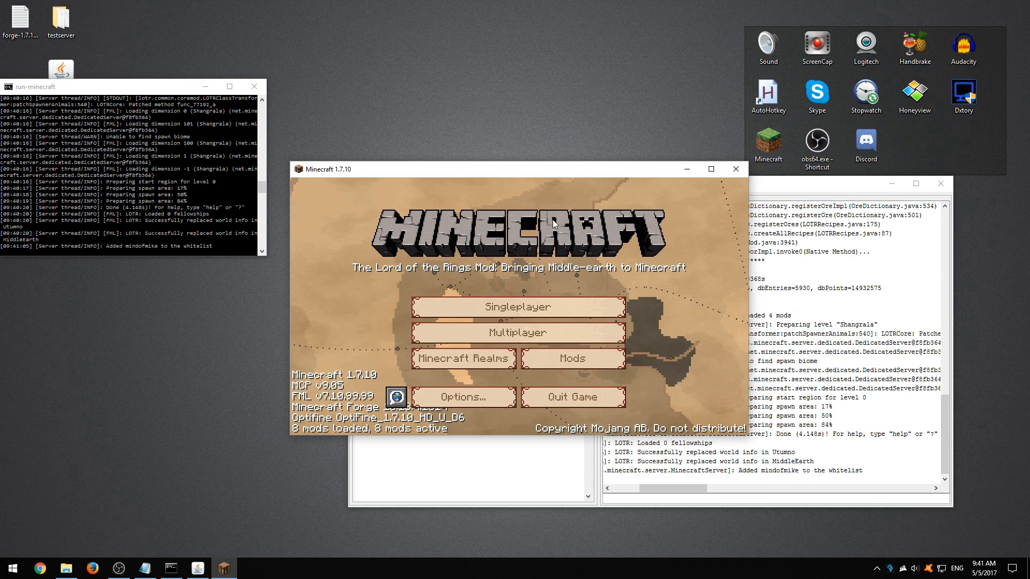
pyautogui.click(452, 337)
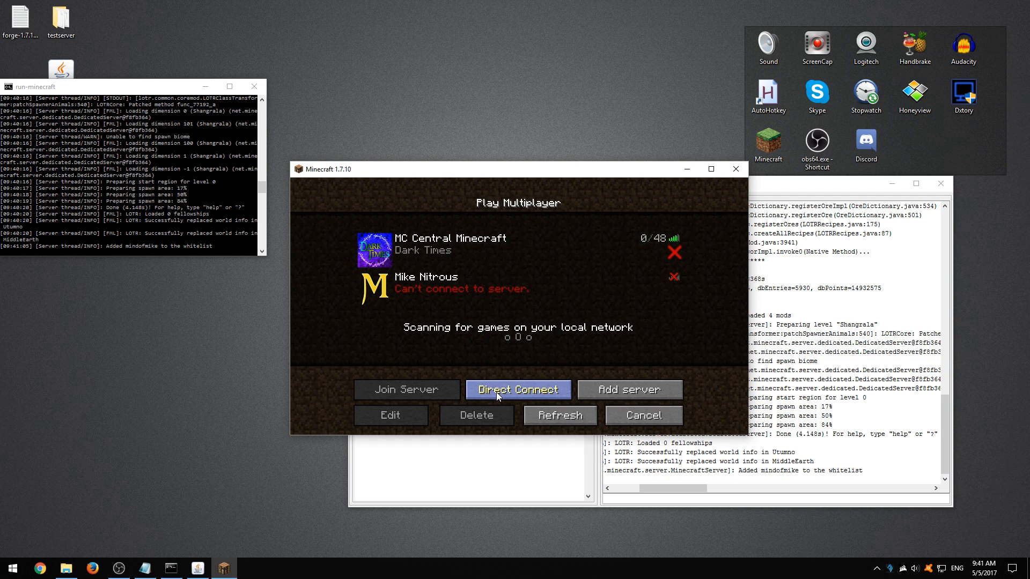
# Step: Begin a new server entry named with the owner's first name plus "test server", using localhost as the address
pyautogui.click(597, 391)
pyautogui.press('BackSpace')
pyautogui.press('BackSpace')
pyautogui.press('BackSpace')
pyautogui.press('BackSpace')
pyautogui.press('BackSpace')
pyautogui.press('BackSpace')
pyautogui.press('BackSpace')
pyautogui.press('BackSpace')
pyautogui.press('BackSpace')
pyautogui.press('BackSpace')
pyautogui.press('BackSpace')
pyautogui.press('BackSpace')
pyautogui.press('BackSpace')
pyautogui.press('BackSpace')
pyautogui.press('BackSpace')
pyautogui.write('Mikes test server')
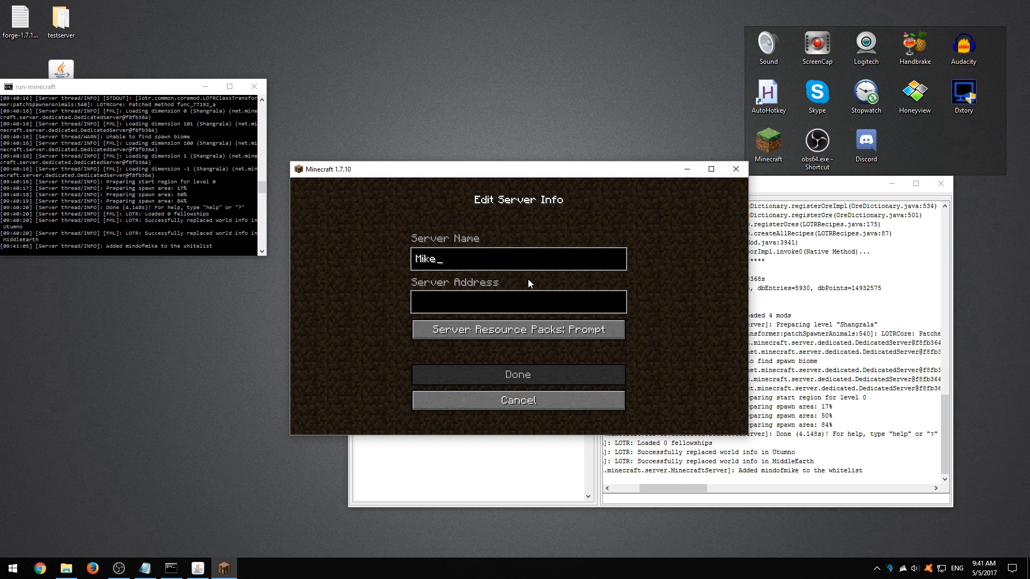
pyautogui.click(474, 307)
pyautogui.write('localhost')
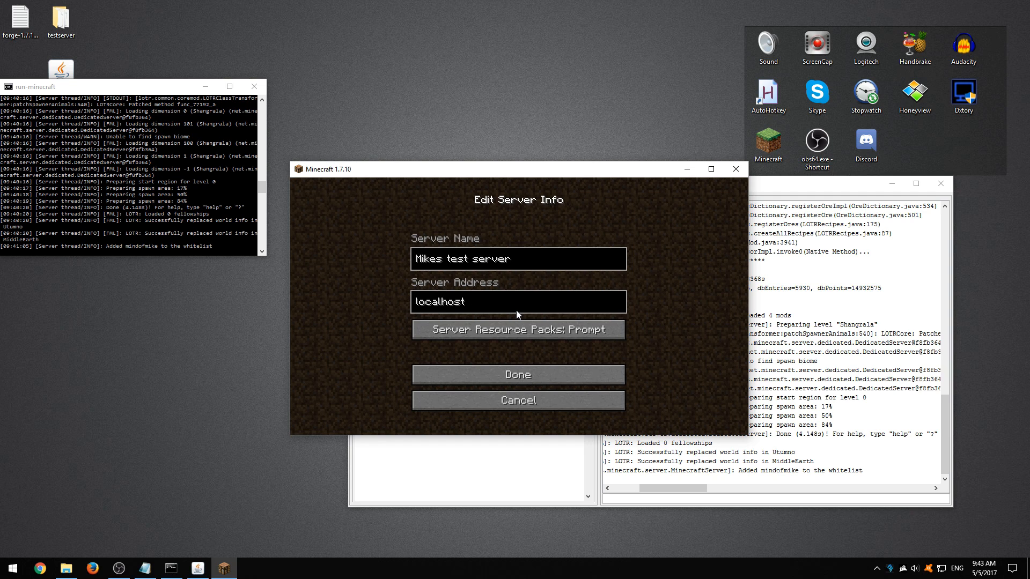
# Step: Look up server-port in server.properties, append :53500 to the localhost address and save the server entry
pyautogui.click(145, 568)
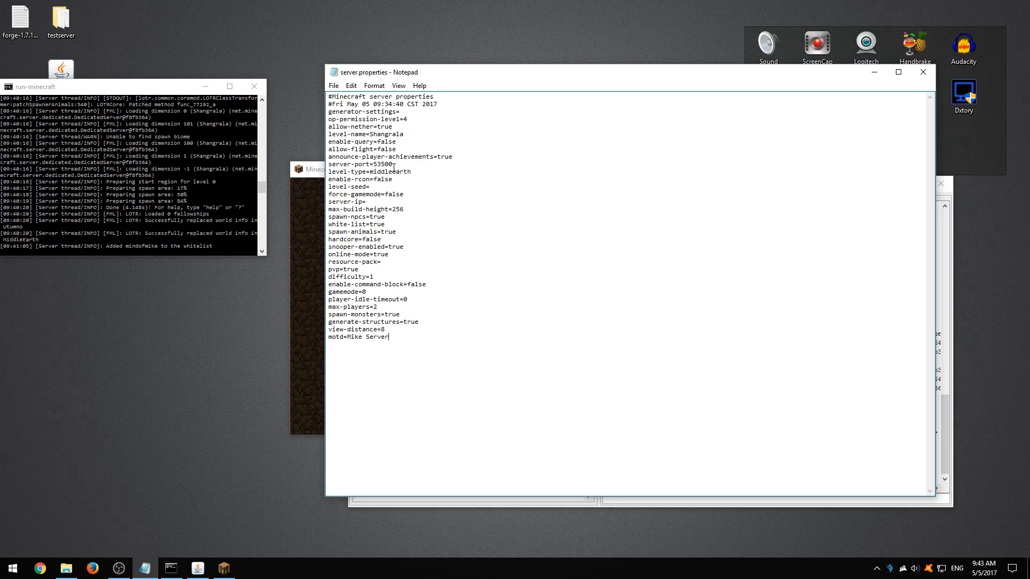
pyautogui.moveTo(393, 168); pyautogui.dragTo(374, 168)
pyautogui.click(874, 71)
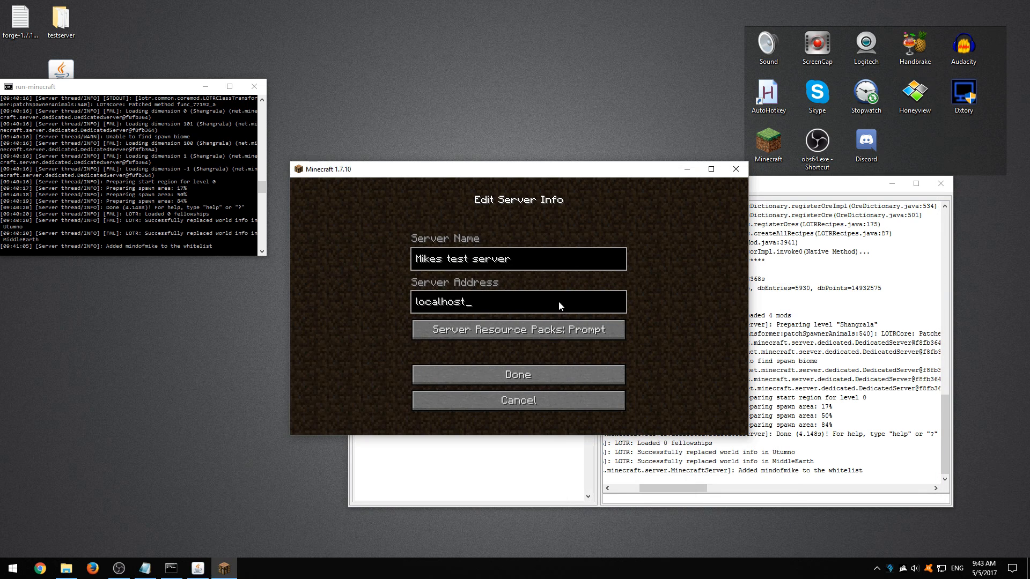
pyautogui.click(516, 299)
pyautogui.write(':535')
pyautogui.click(455, 374)
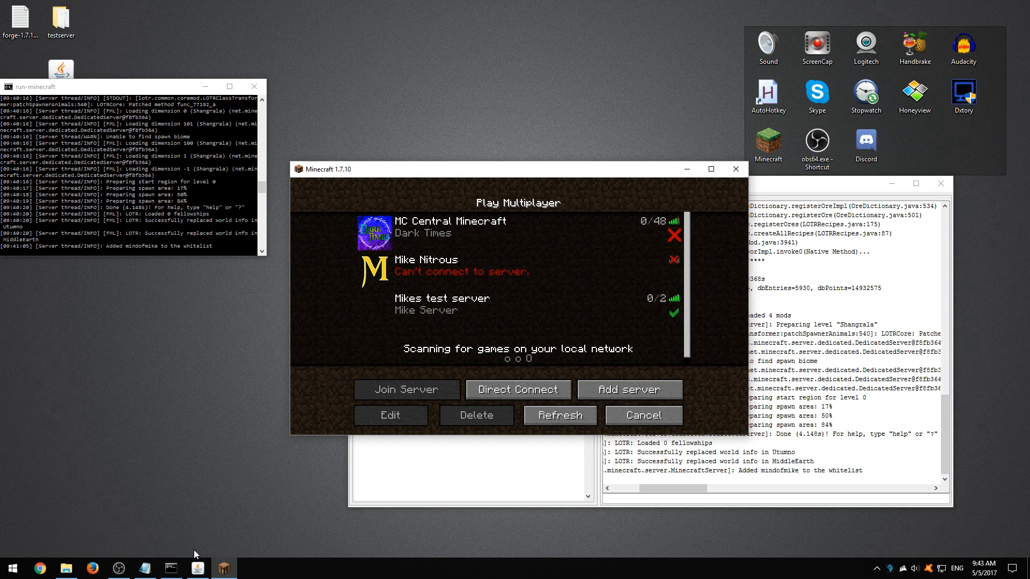
# Step: Compare the motd and max-players settings in server.properties with the new entry in the multiplayer list
pyautogui.click(145, 568)
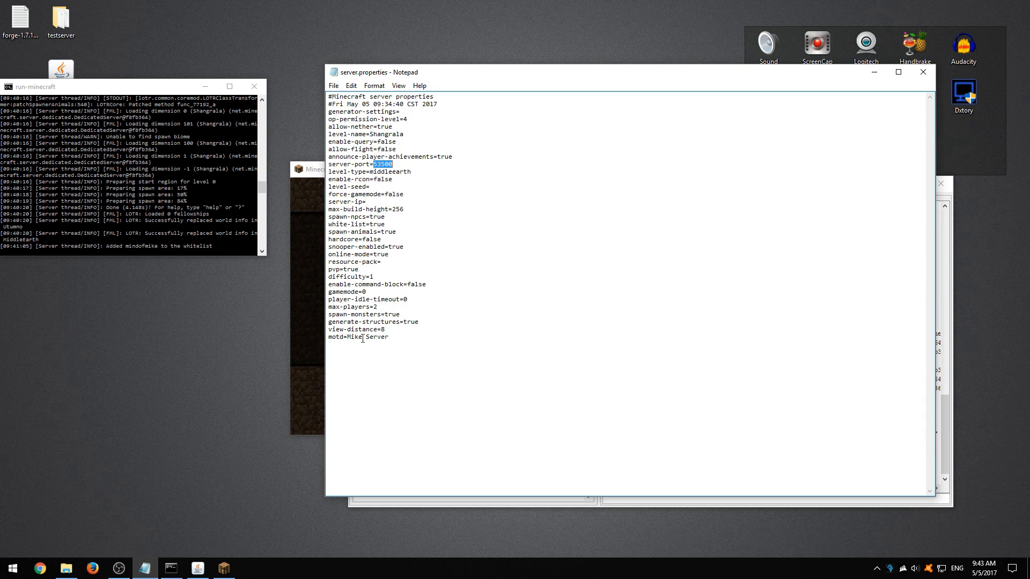
pyautogui.click(874, 72)
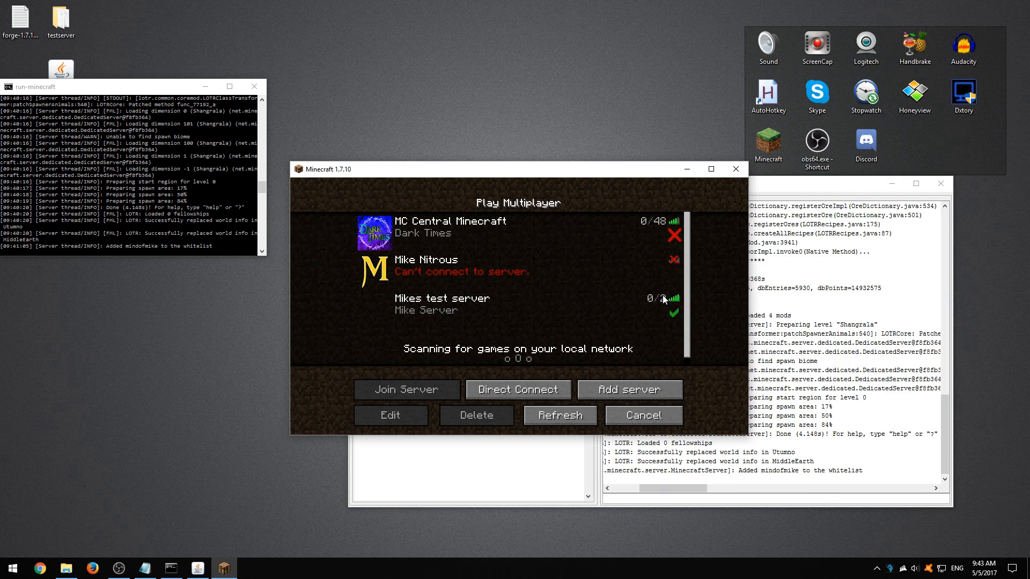
pyautogui.click(145, 568)
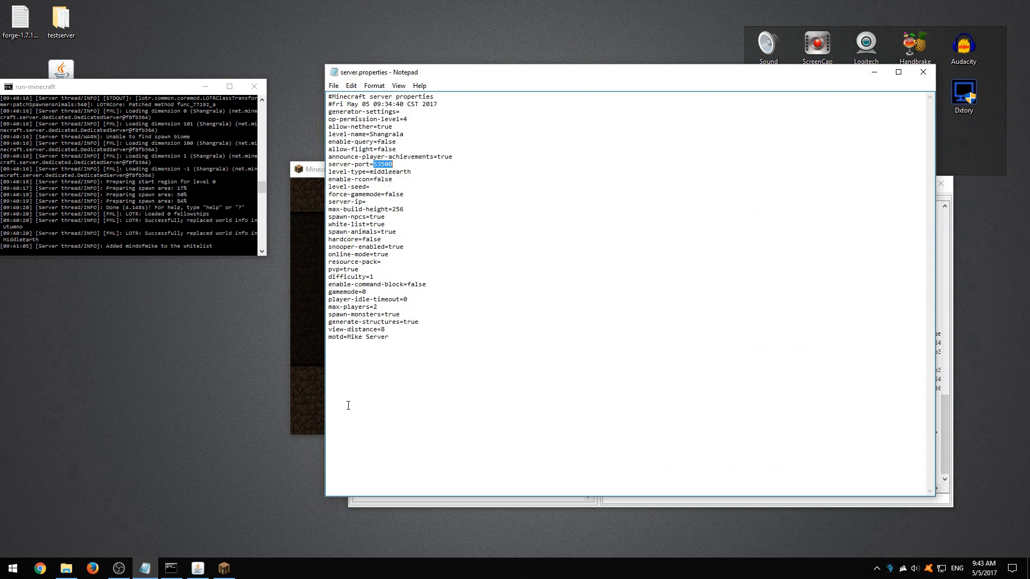
pyautogui.click(375, 309)
pyautogui.click(874, 72)
# Step: Join the new test server from the multiplayer list and open the game menu once in the world
pyautogui.click(417, 308)
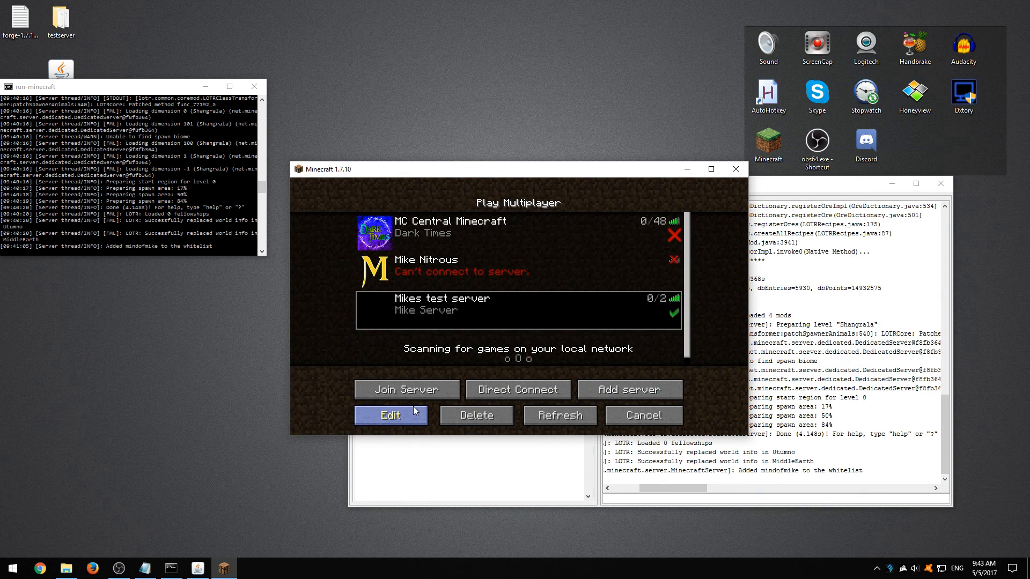
pyautogui.click(392, 392)
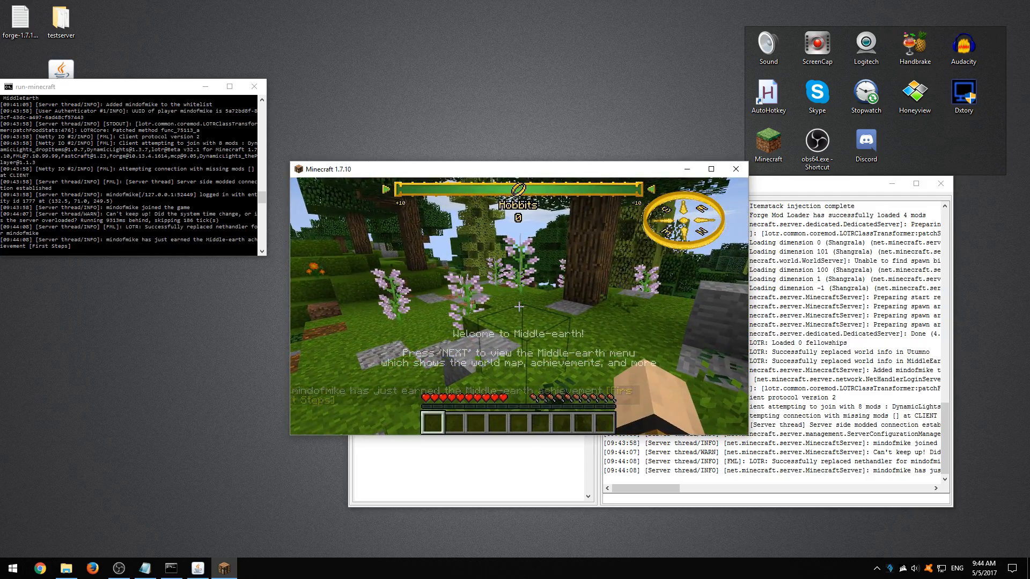
pyautogui.press('Escape')
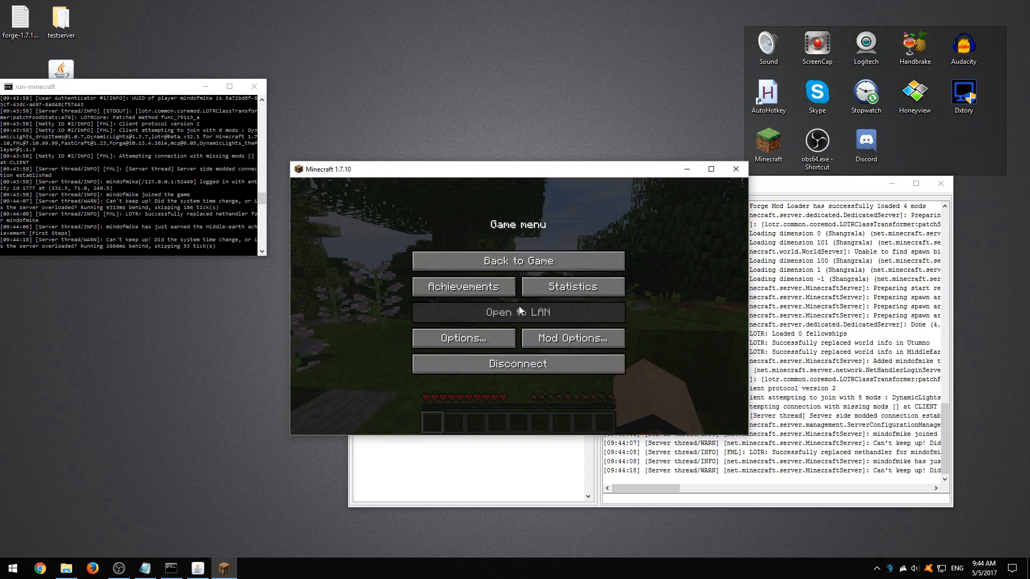
# Step: Move the game window and the Minecraft server window apart so the server's stats and player list are visible
pyautogui.moveTo(425, 170); pyautogui.dragTo(672, 46)
pyautogui.click(427, 190)
pyautogui.moveTo(453, 188); pyautogui.dragTo(373, 198)
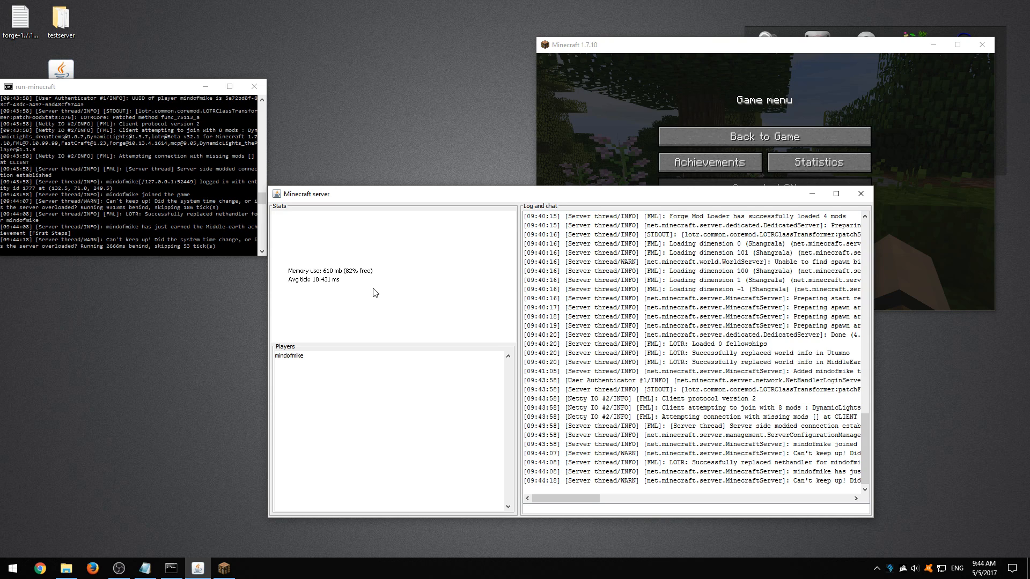
pyautogui.moveTo(342, 194); pyautogui.dragTo(368, 207)
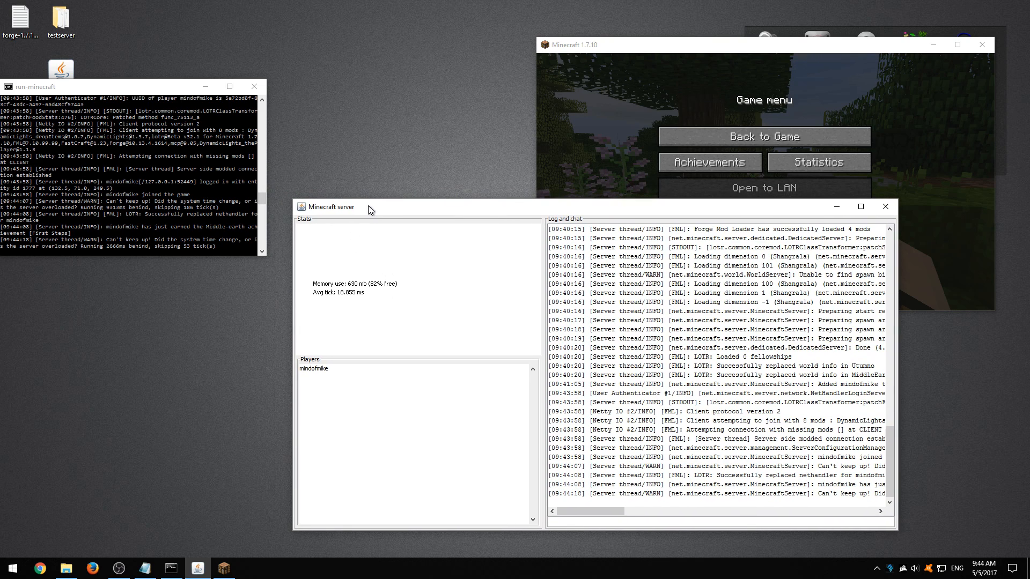
# Step: Resume the game and walk through the Middle-earth terrain to test the server while its memory and tick stats update
pyautogui.click(610, 48)
pyautogui.press('Escape')
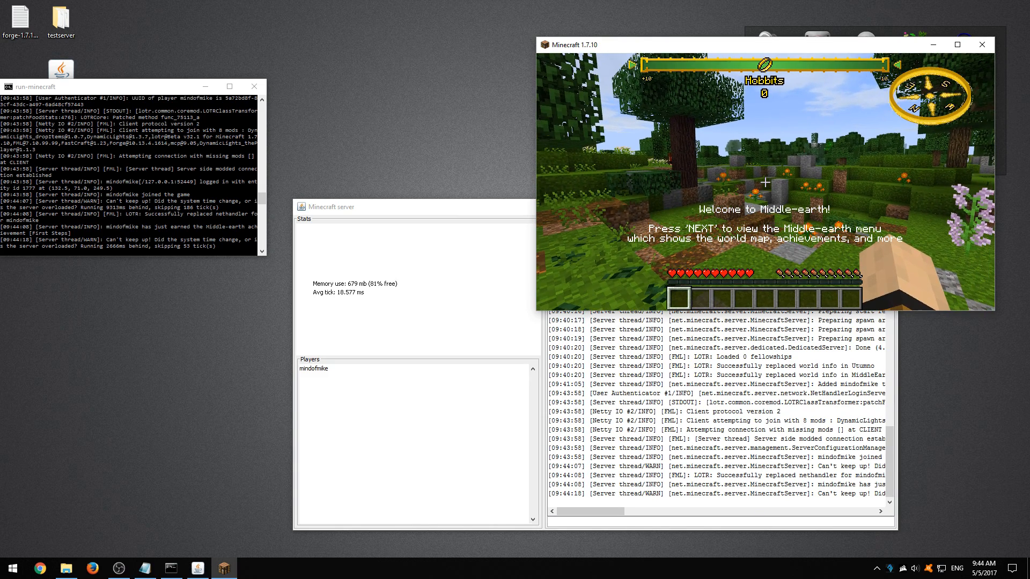
pyautogui.press('w')
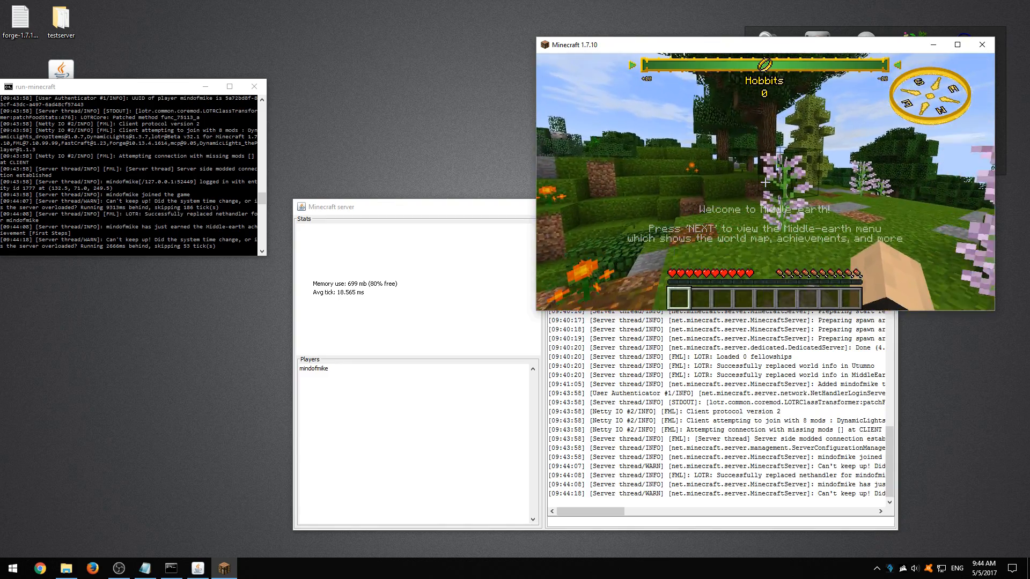
pyautogui.press('w')
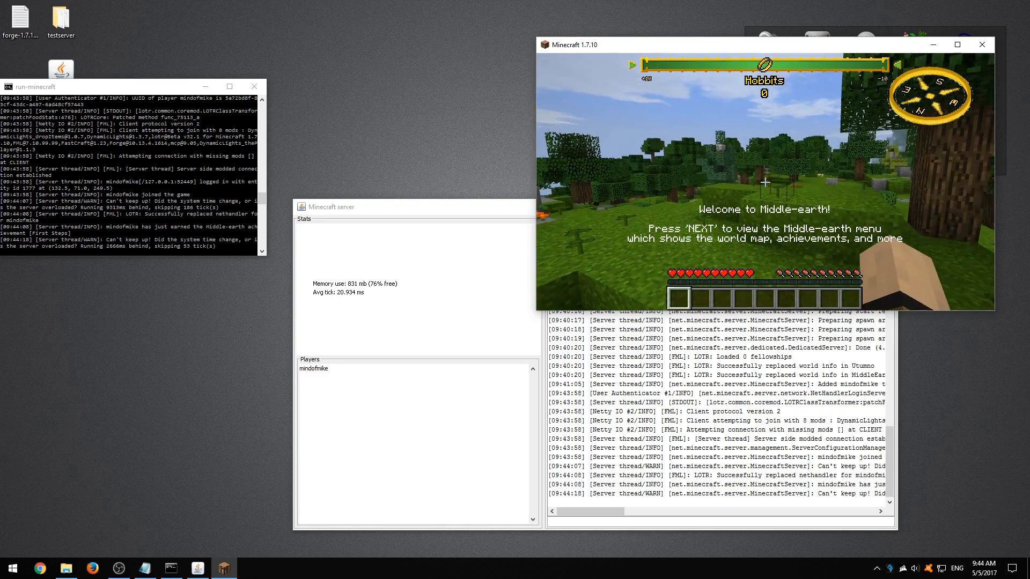
pyautogui.press('w')
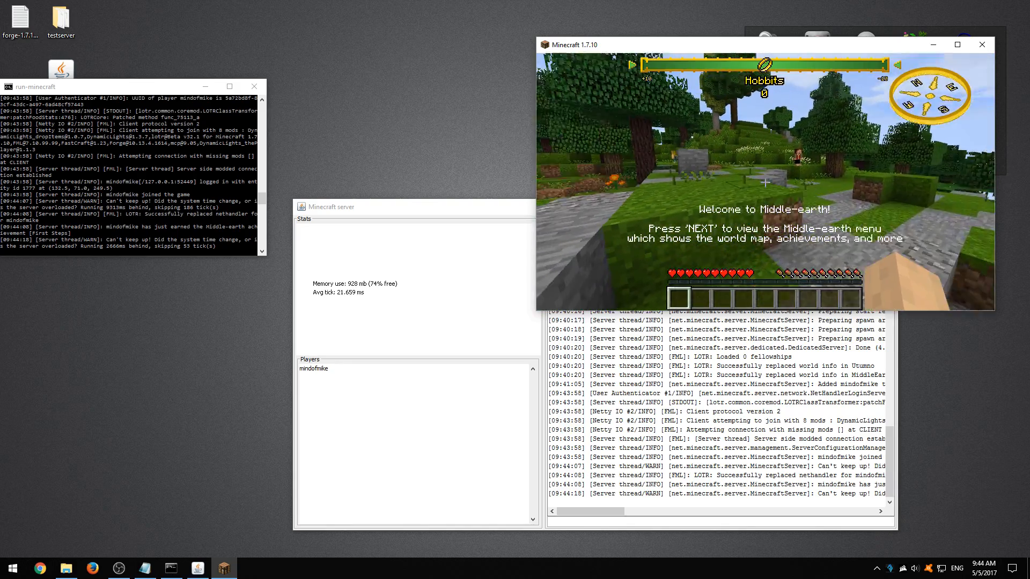
pyautogui.press('w')
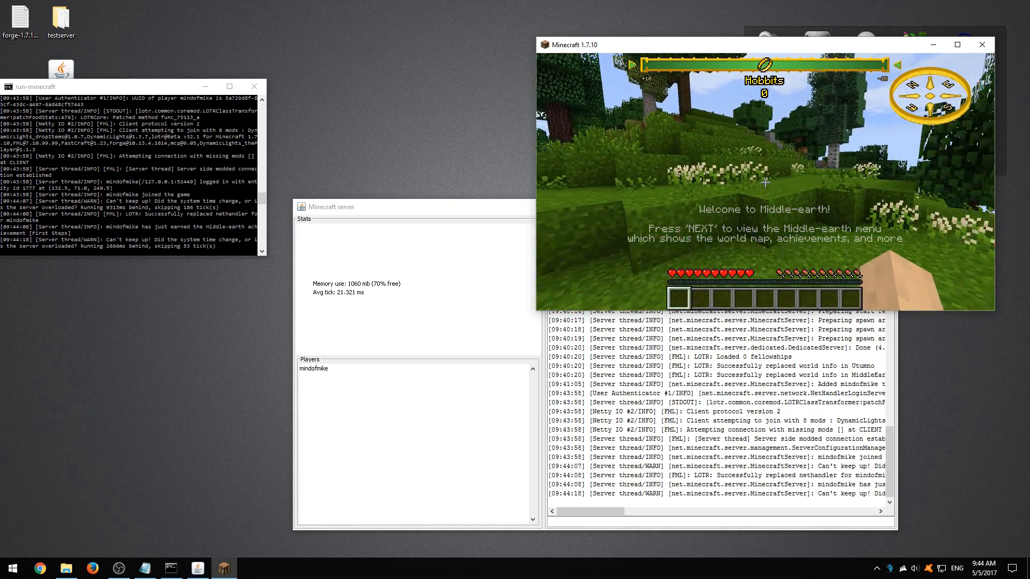
pyautogui.press('w')
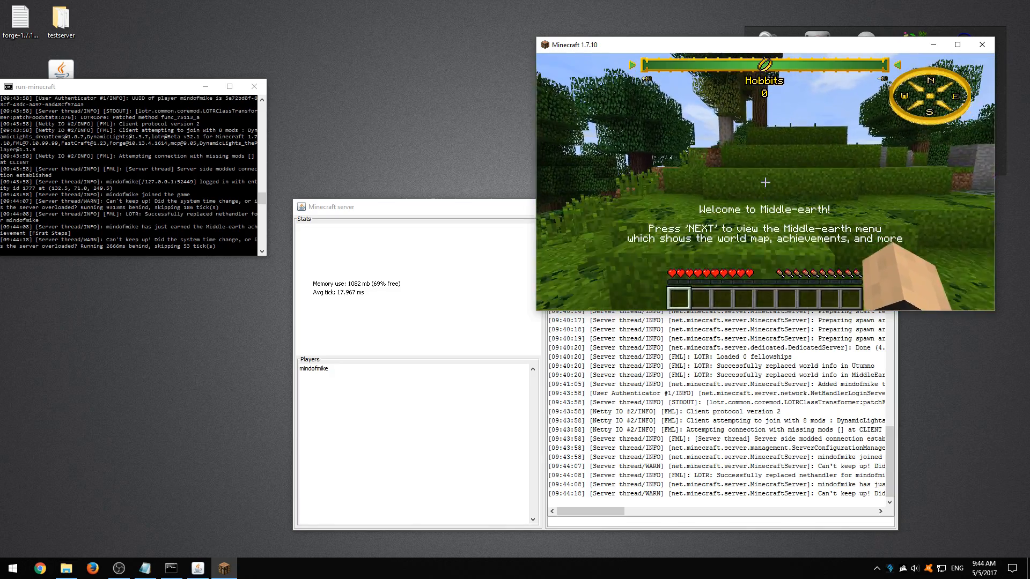
pyautogui.press('w')
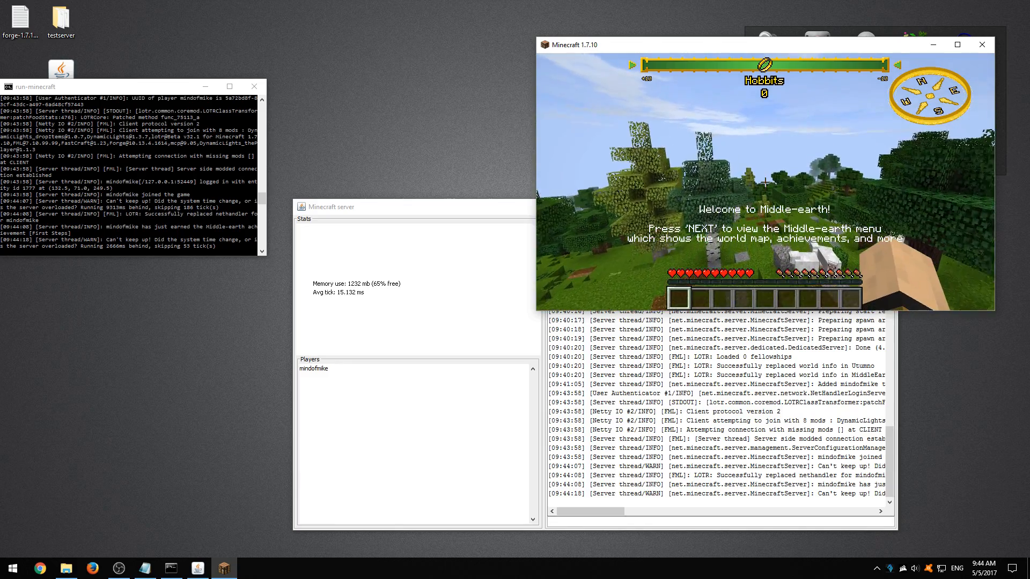
pyautogui.press('w')
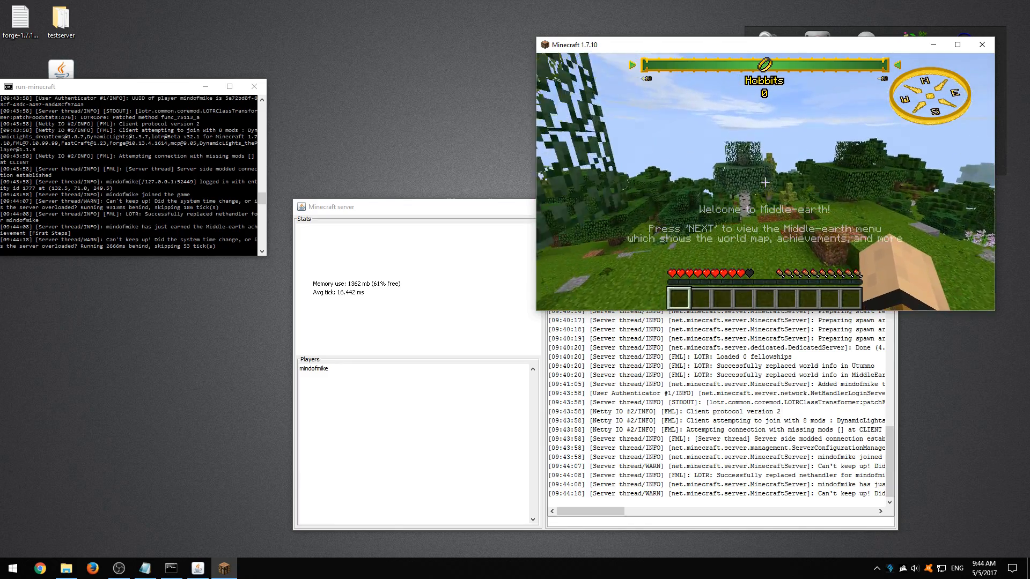
pyautogui.press('w')
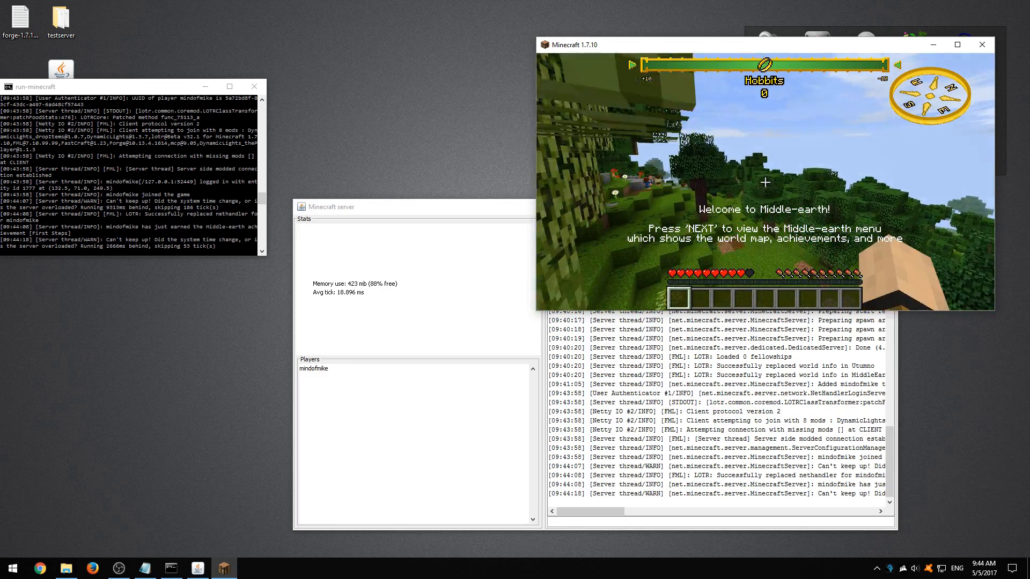
pyautogui.press('w')
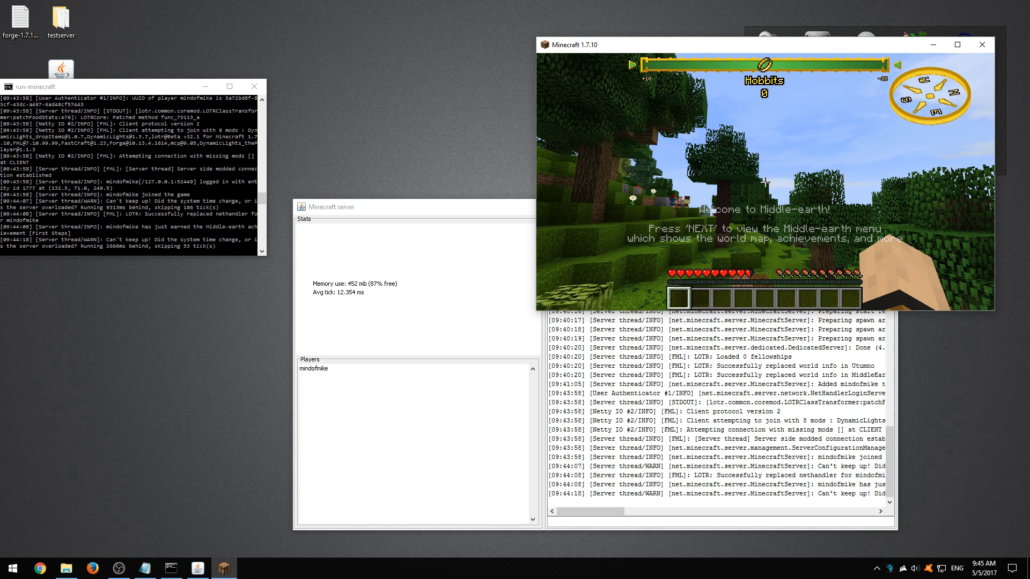